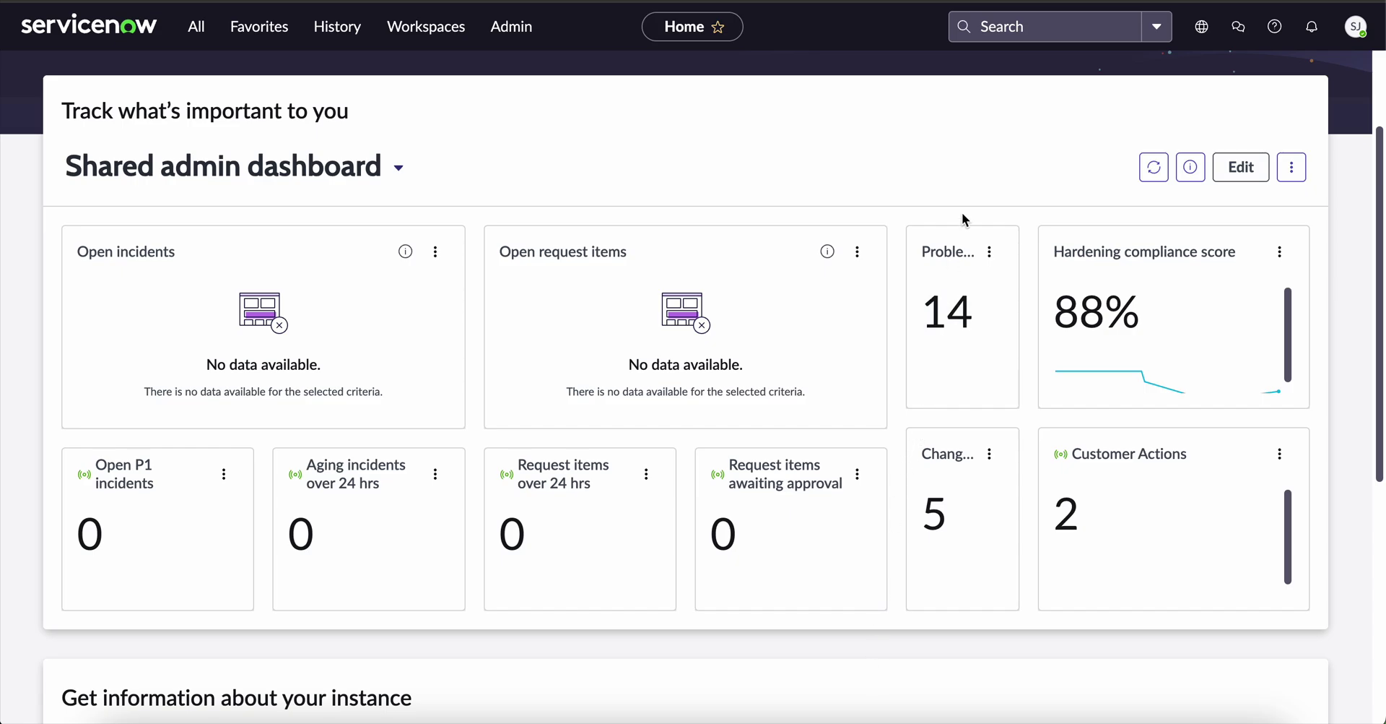
Globally search the user's full name, then their e-mail address, each finding one People - Users result.
click(1006, 32)
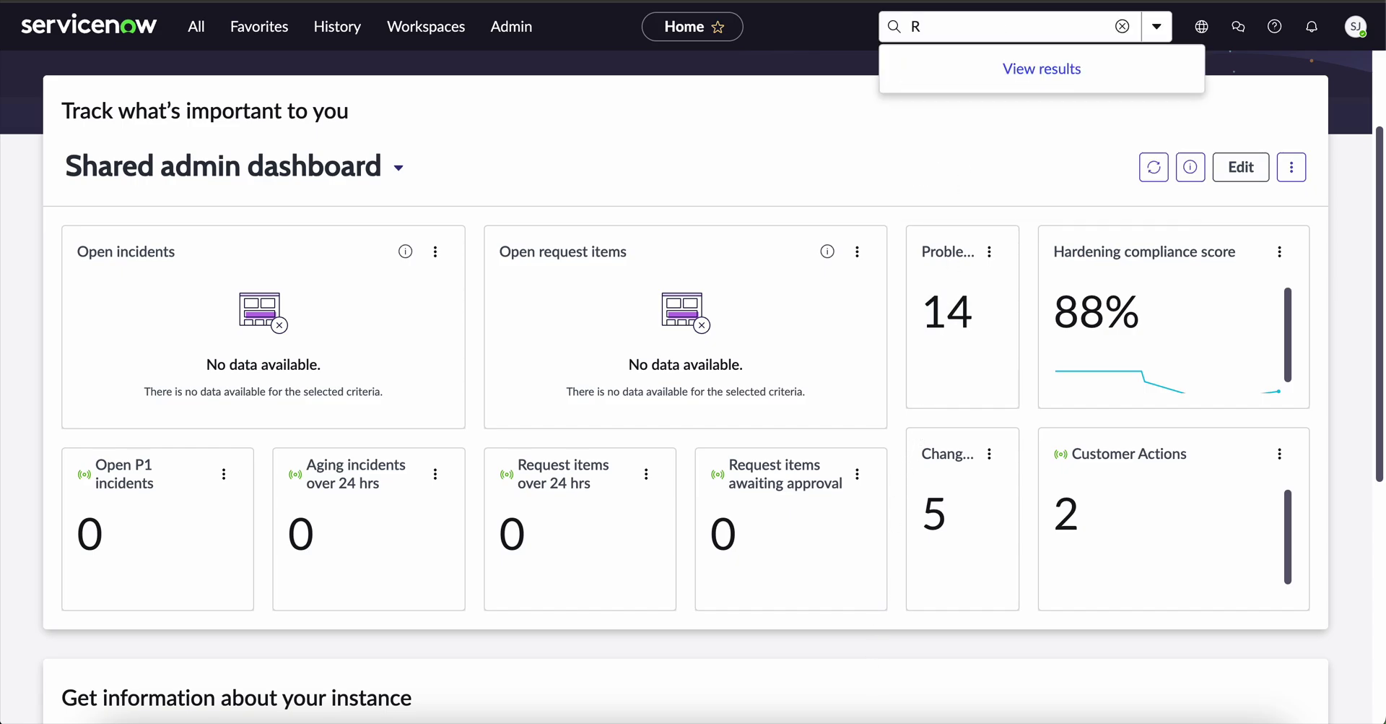
key(Return)
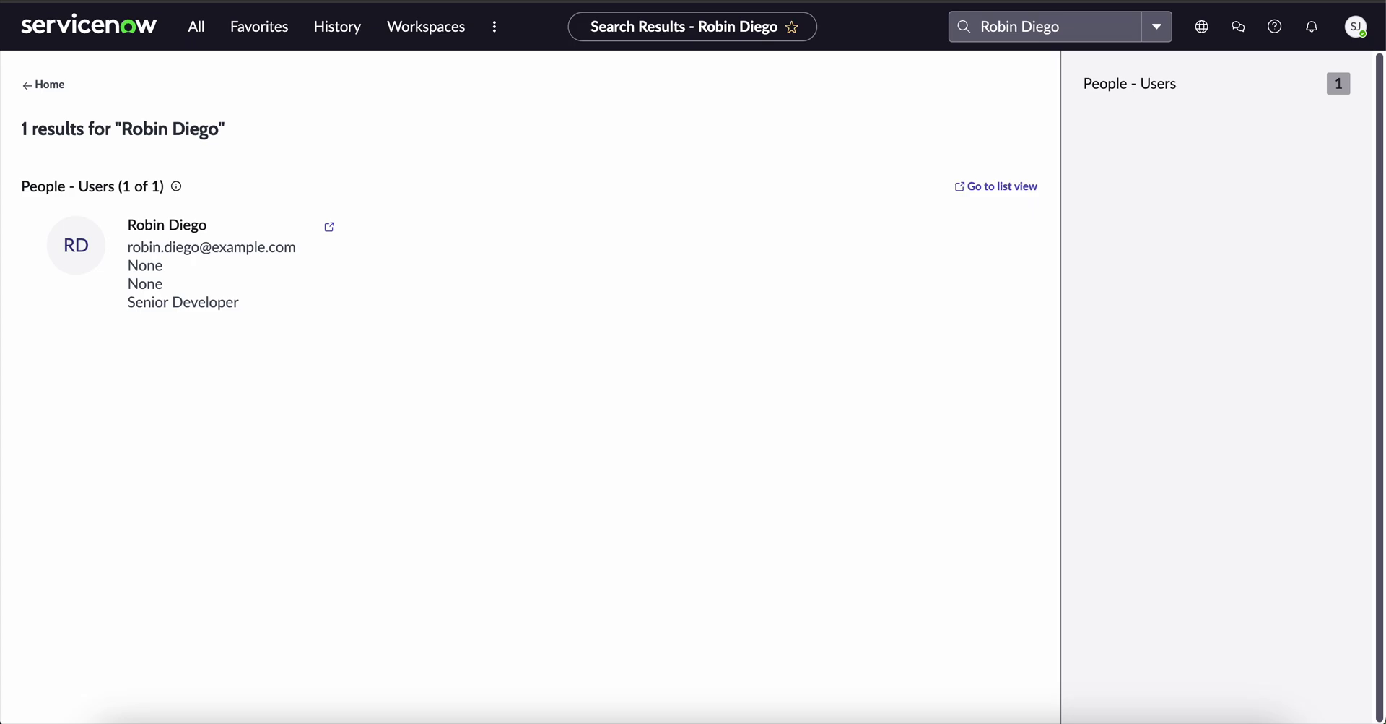
click(1073, 33)
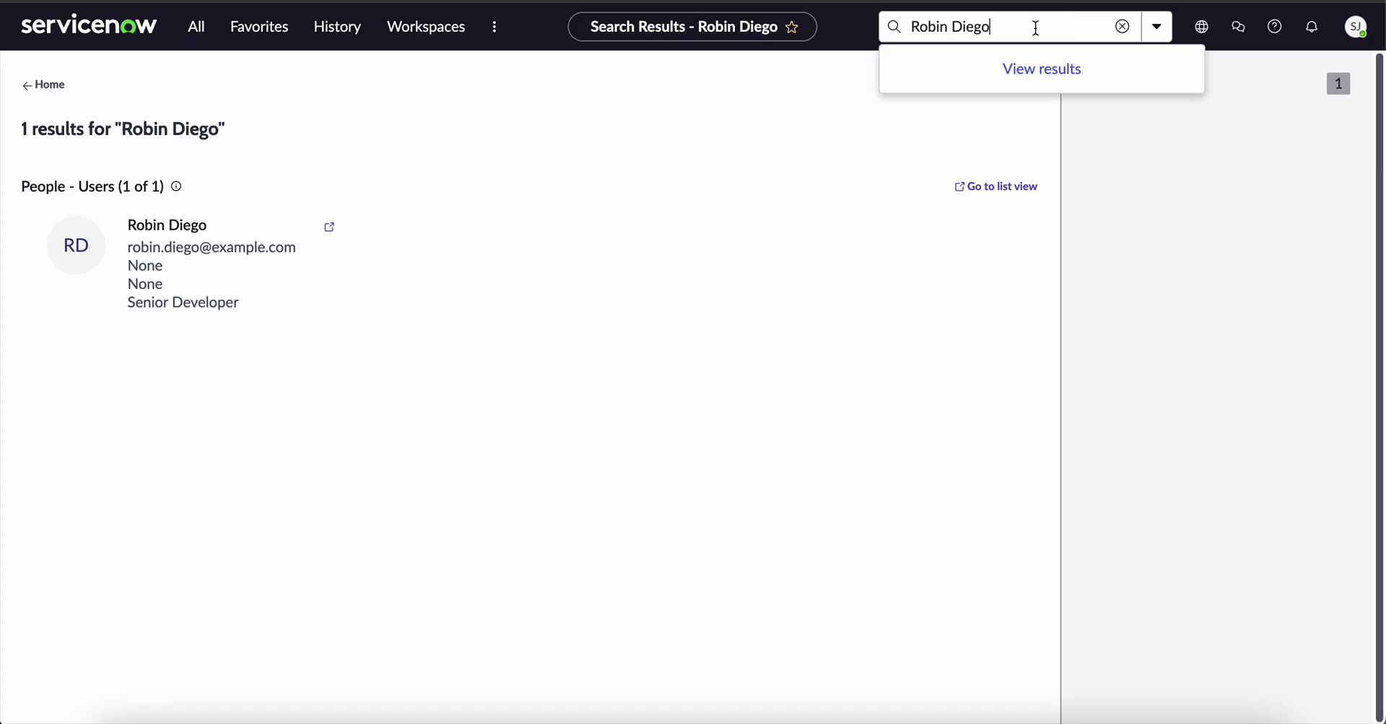
triple_click(904, 27)
text(robin.diego@example.com)
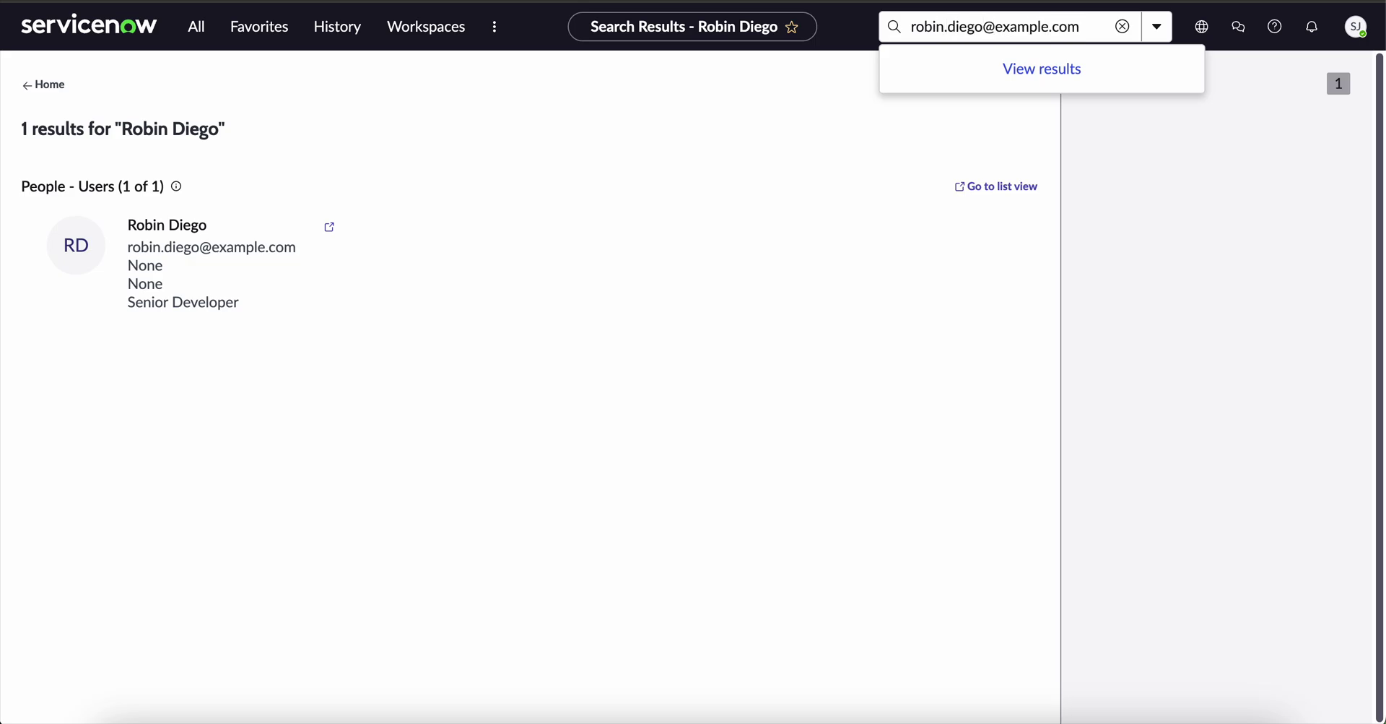
key(Return)
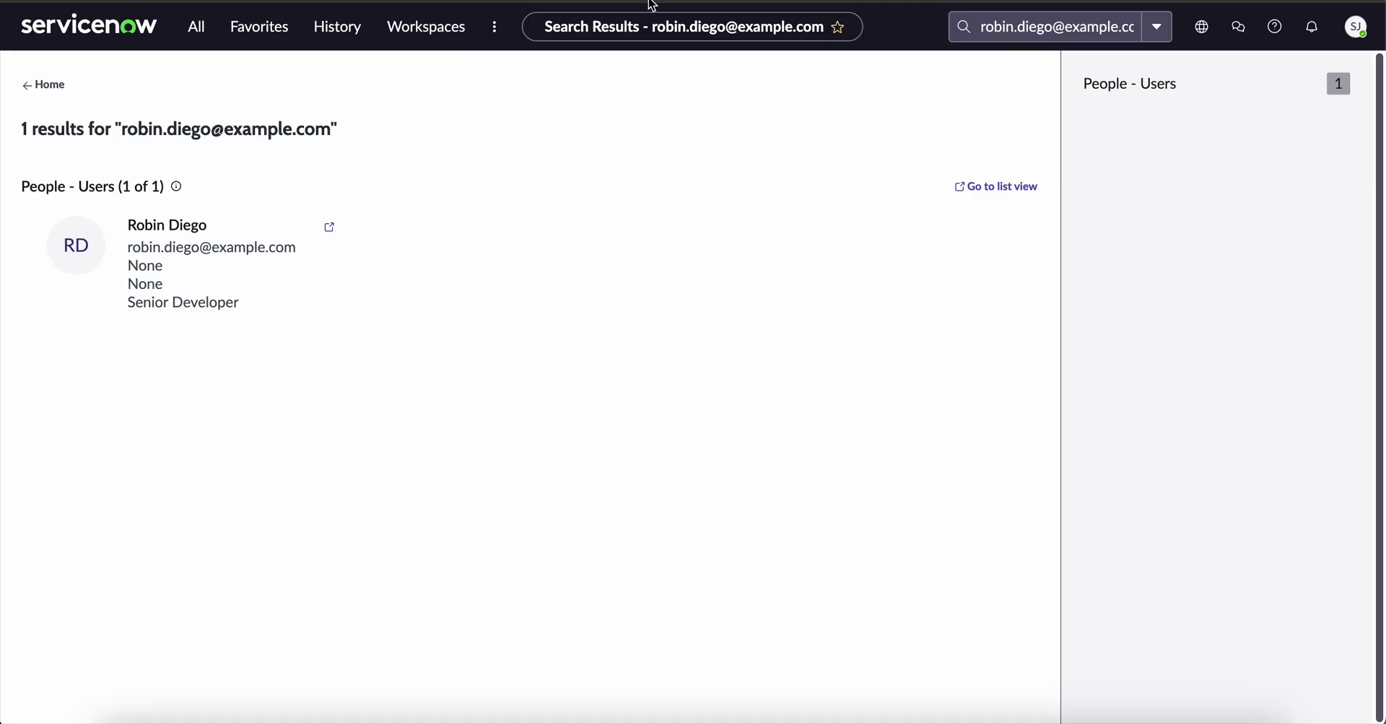
Return to the Home page showing the Shared admin dashboard.
click(87, 30)
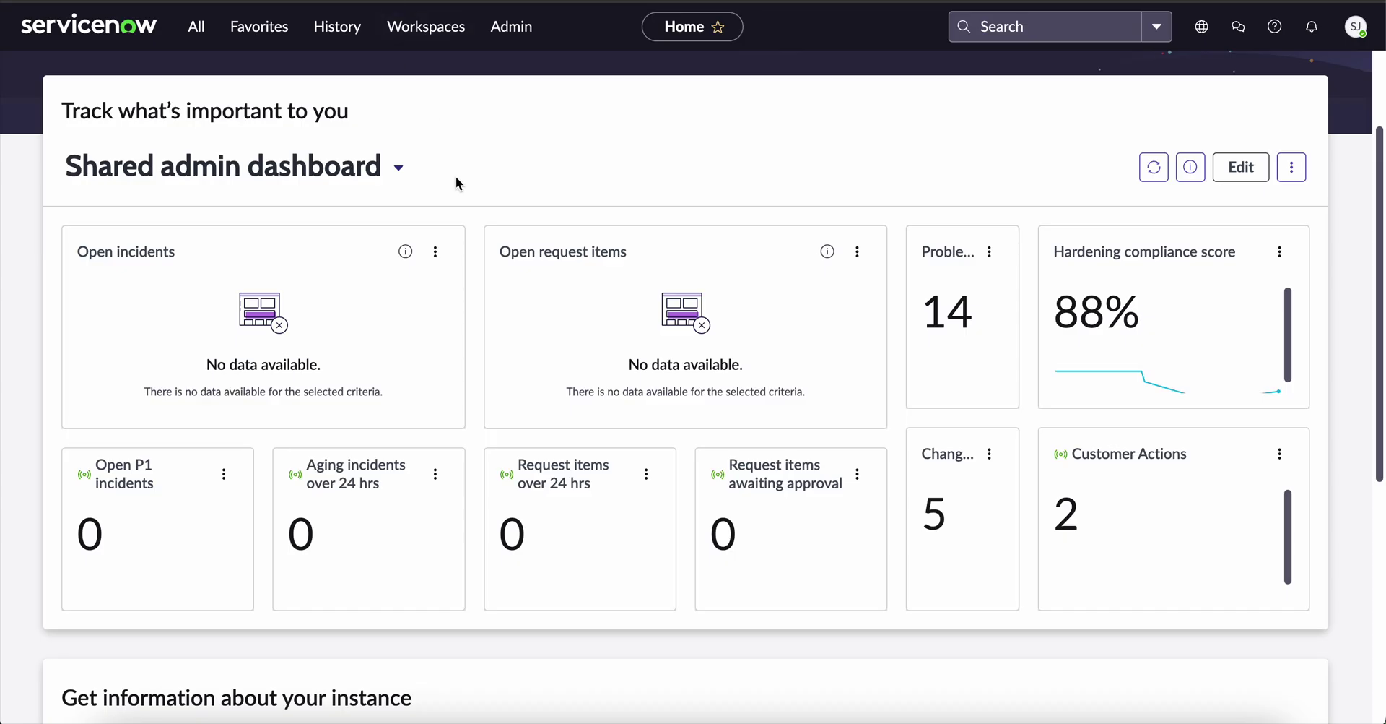
Open System Definition > Dictionary filtered to Table 'incident' and Type 'collection', leaving 3 entries.
click(196, 28)
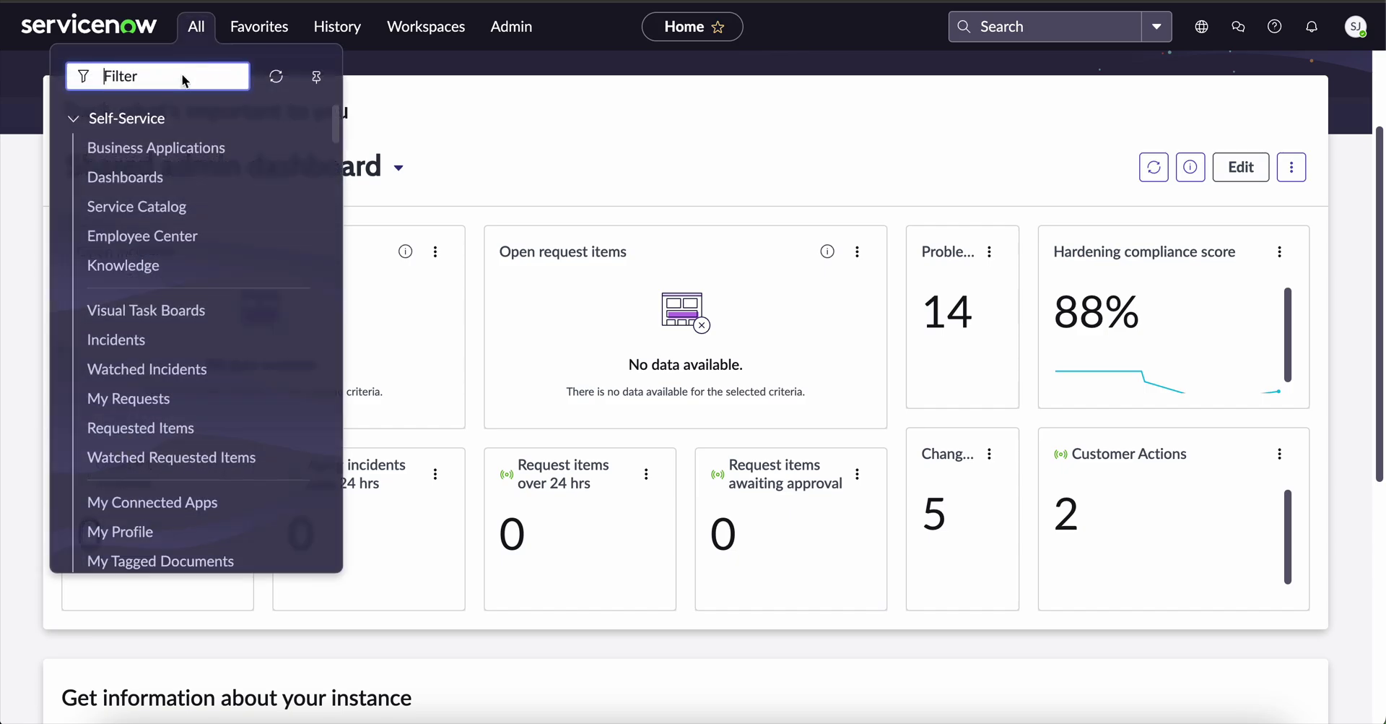
text(system)
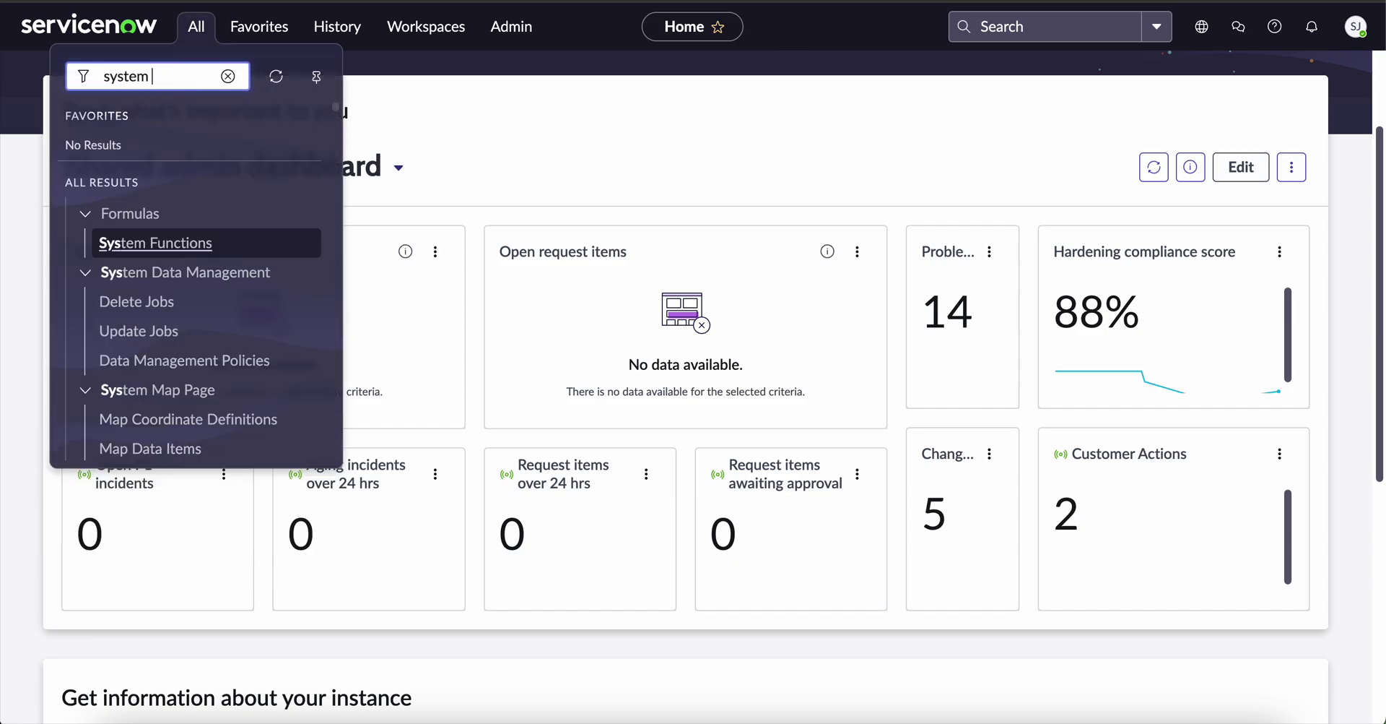
text(defin)
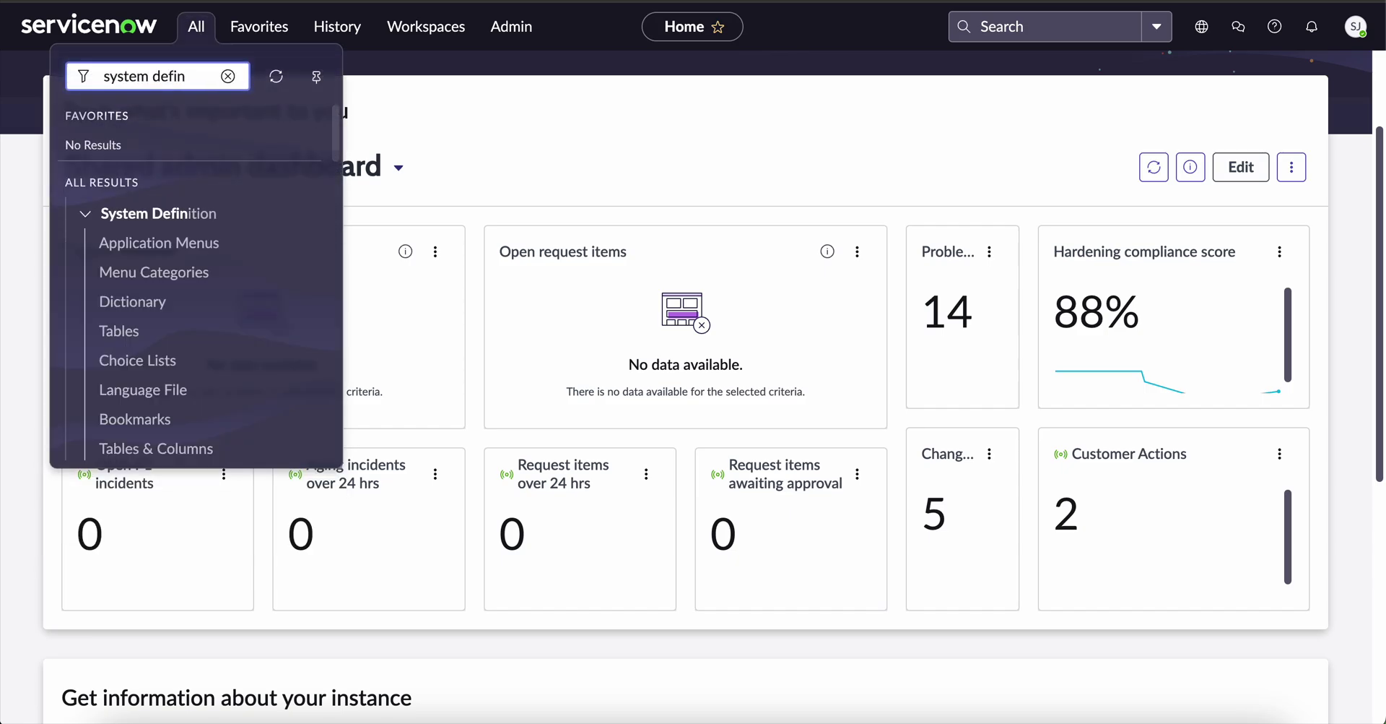
click(132, 302)
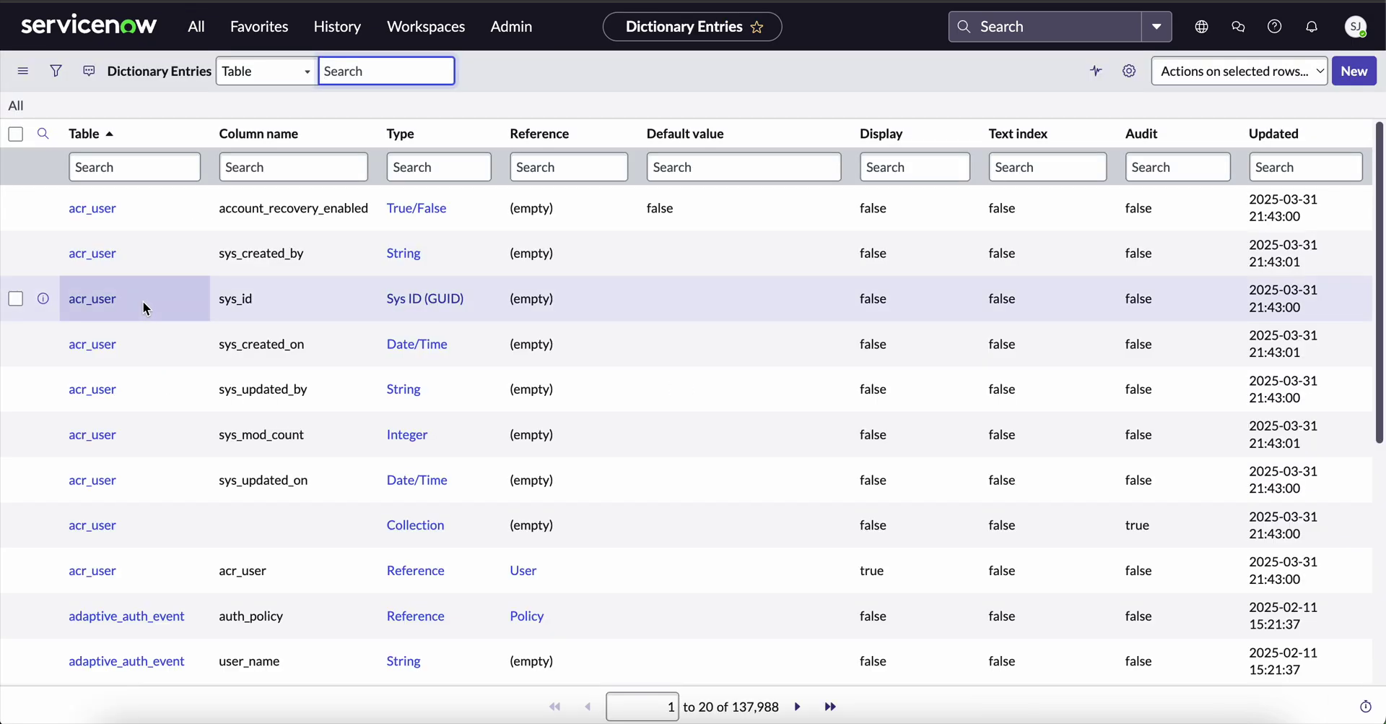
click(133, 170)
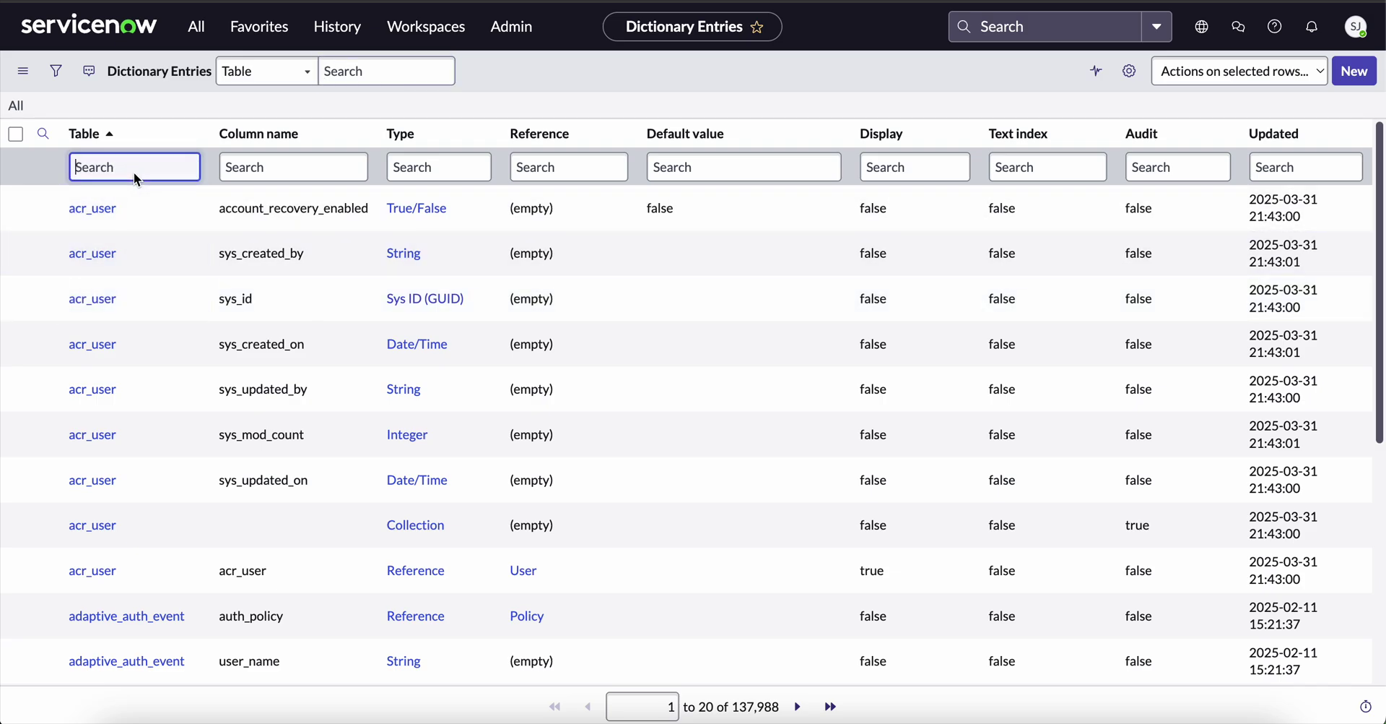
text(incident)
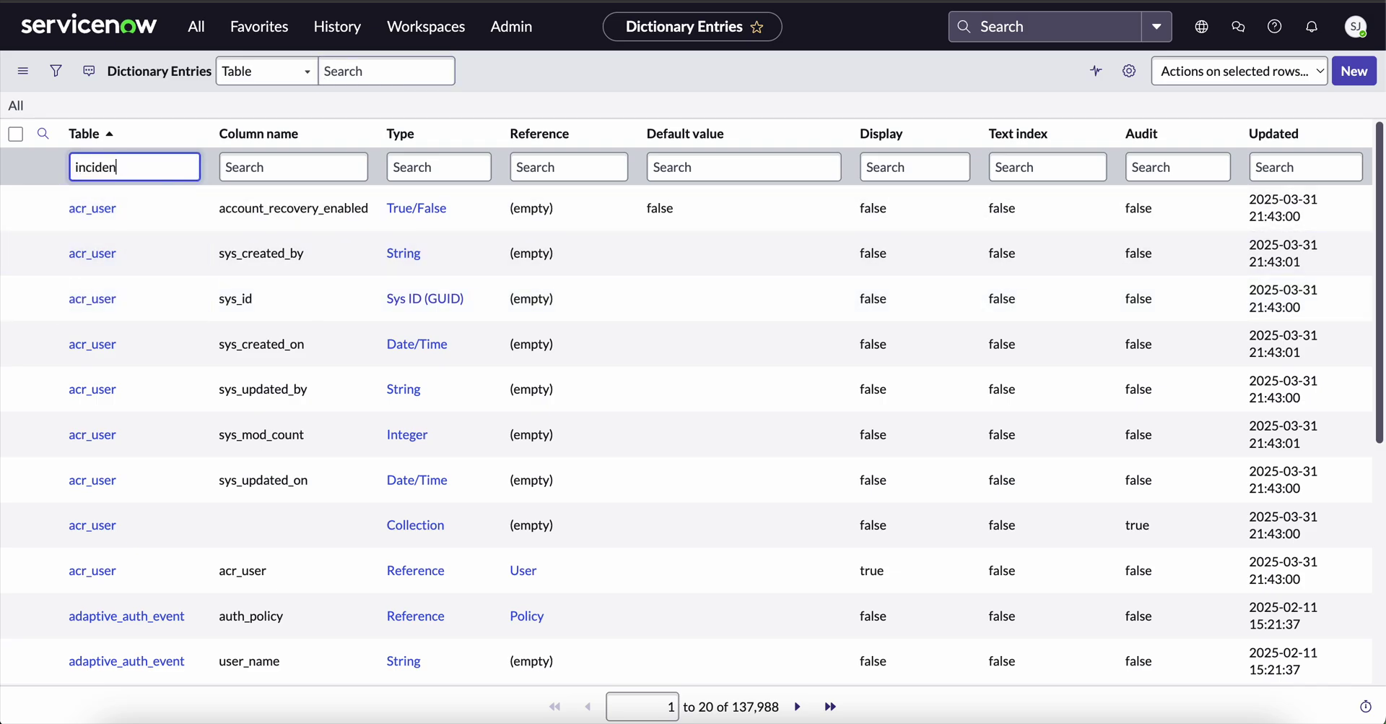
click(418, 169)
text(collection)
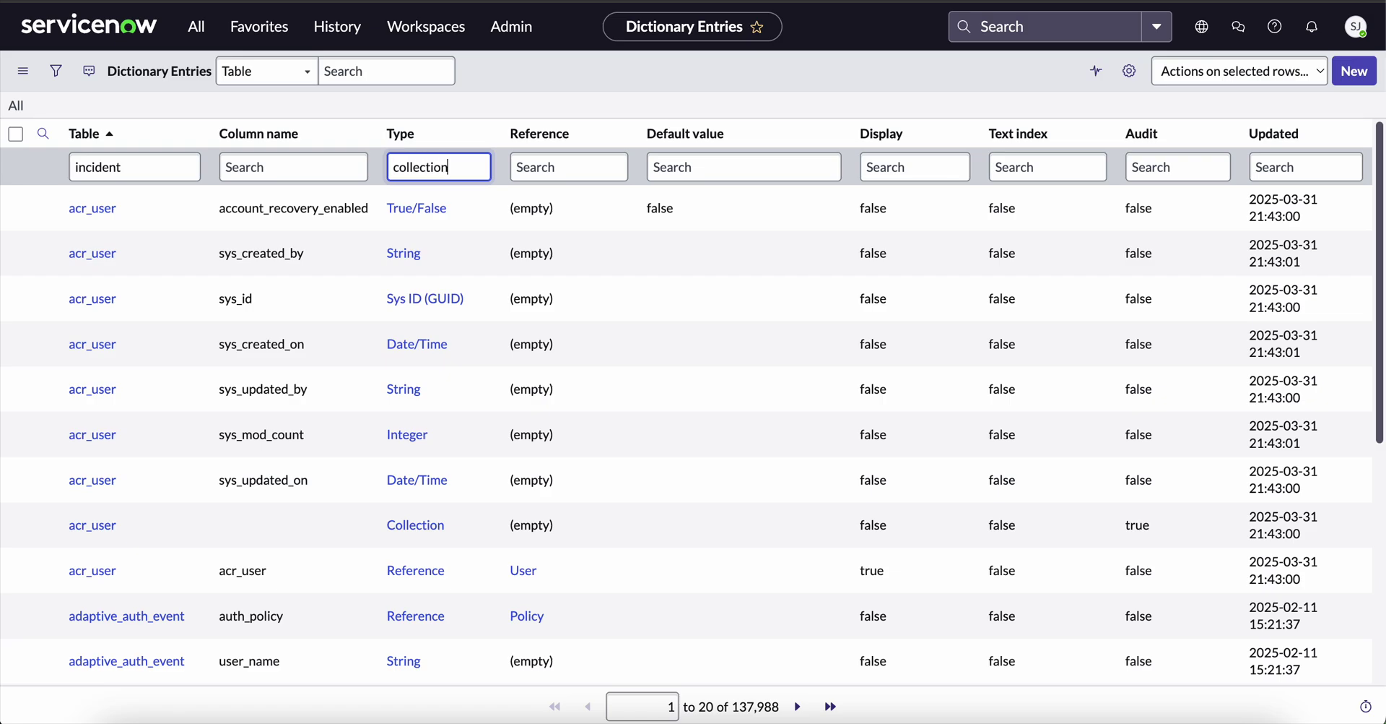
key(Return)
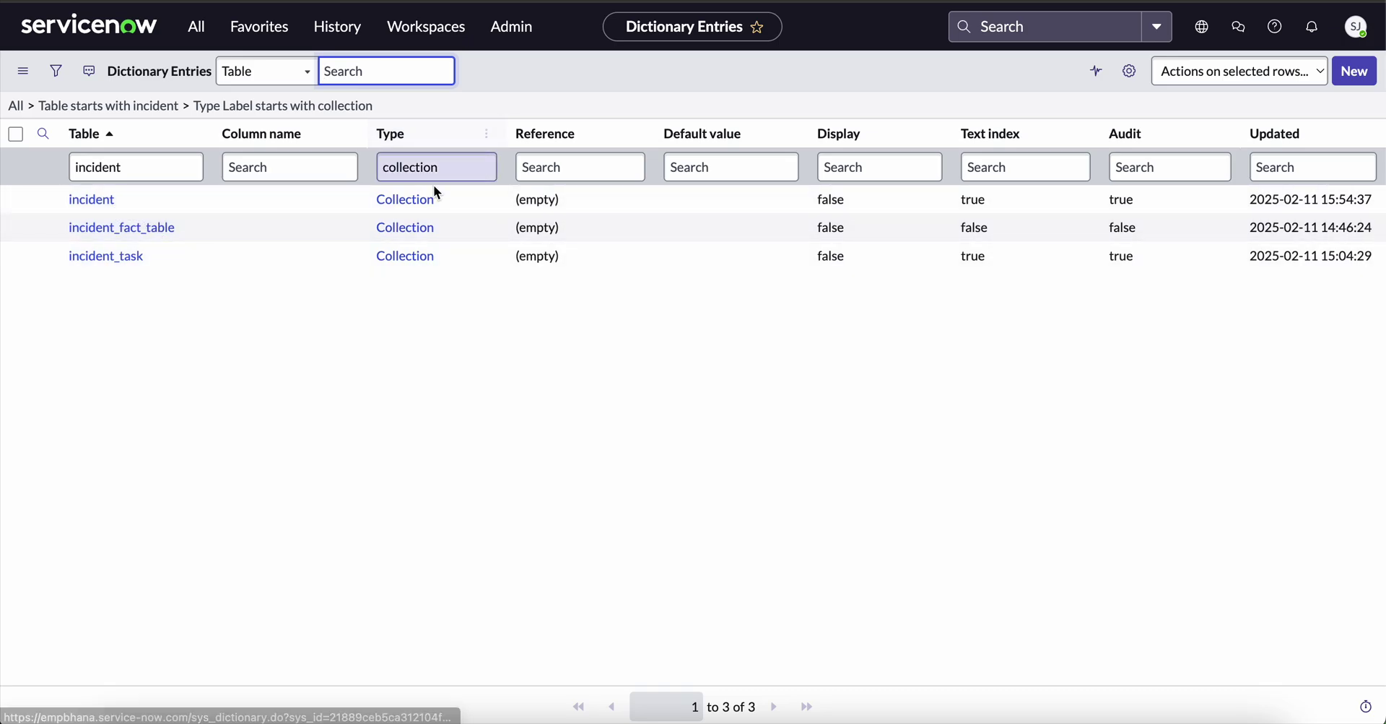
On the incident Collection entry, submit a new No text index attribute with value true.
click(111, 205)
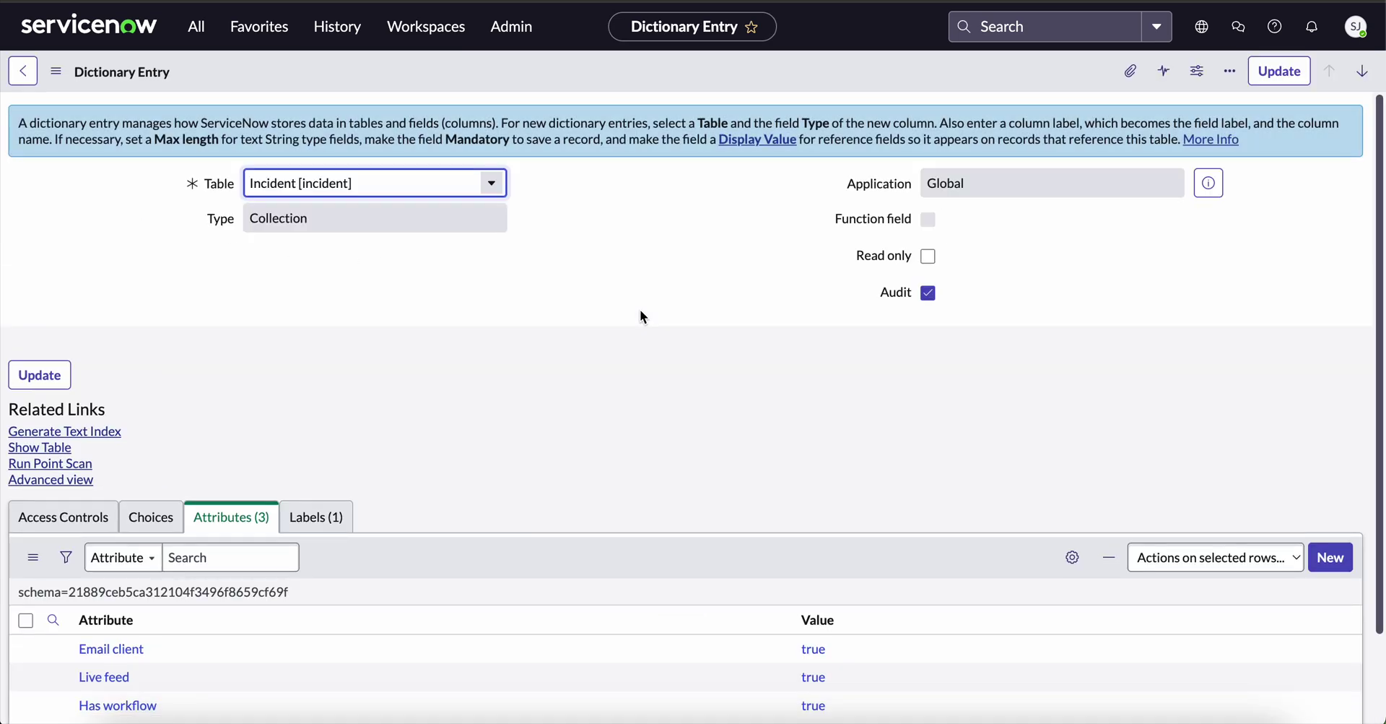
scroll(641, 316, down, 3)
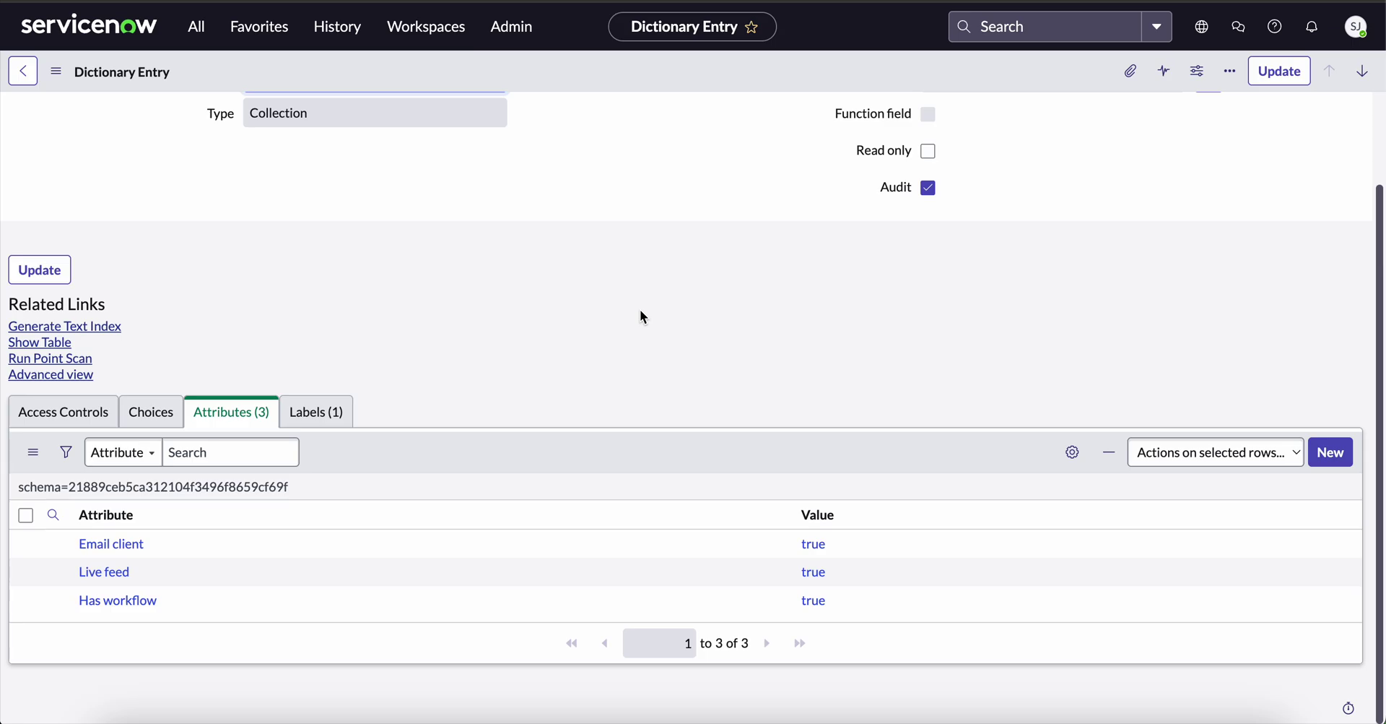
click(1332, 453)
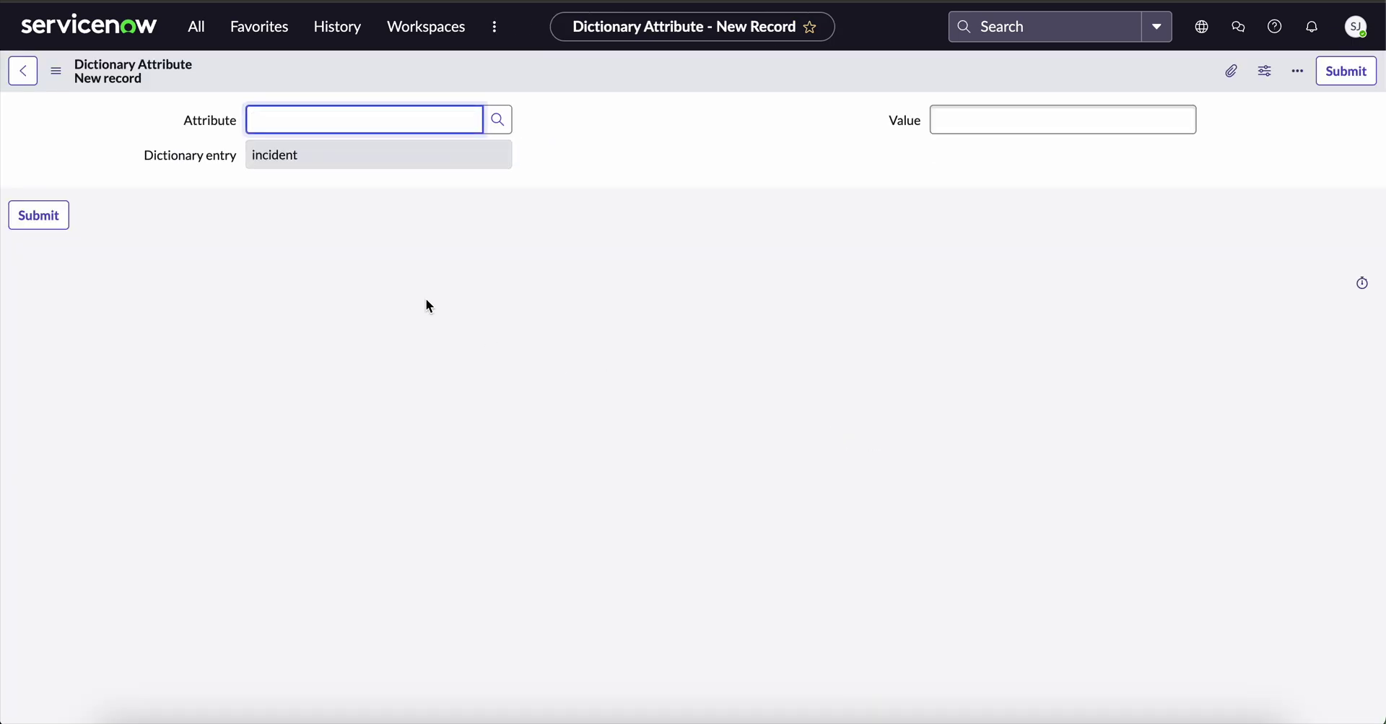
text(no text index)
click(370, 149)
click(1015, 121)
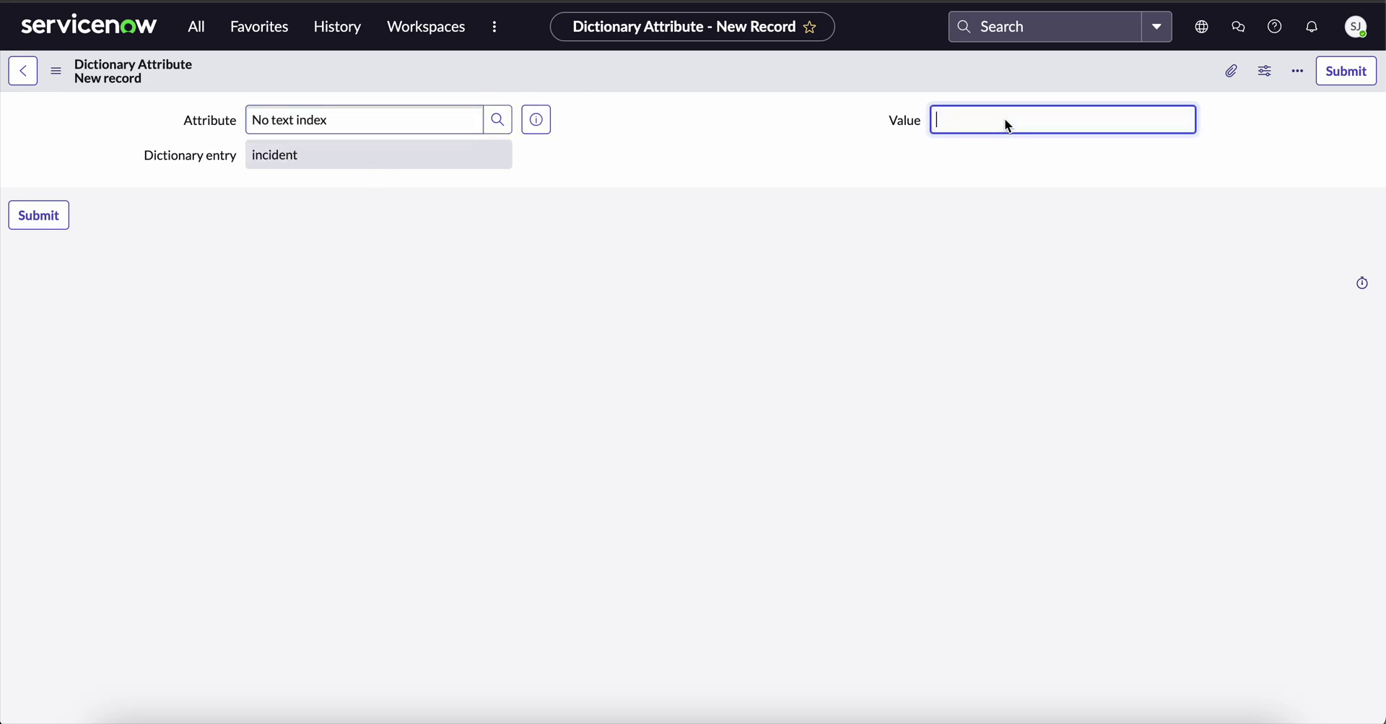
text(true)
click(1323, 70)
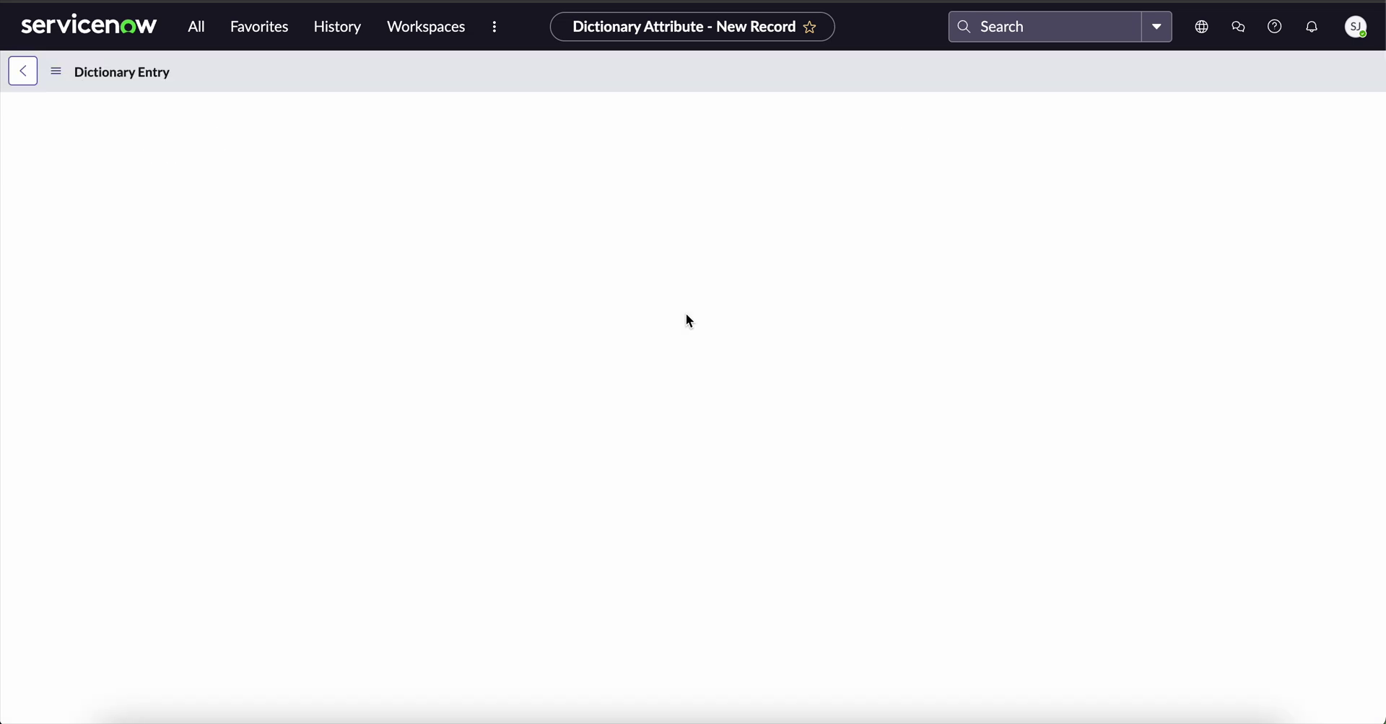
Scroll the Incident collection entry to confirm its Attributes list shows No text index = true.
scroll(686, 320, down, 1)
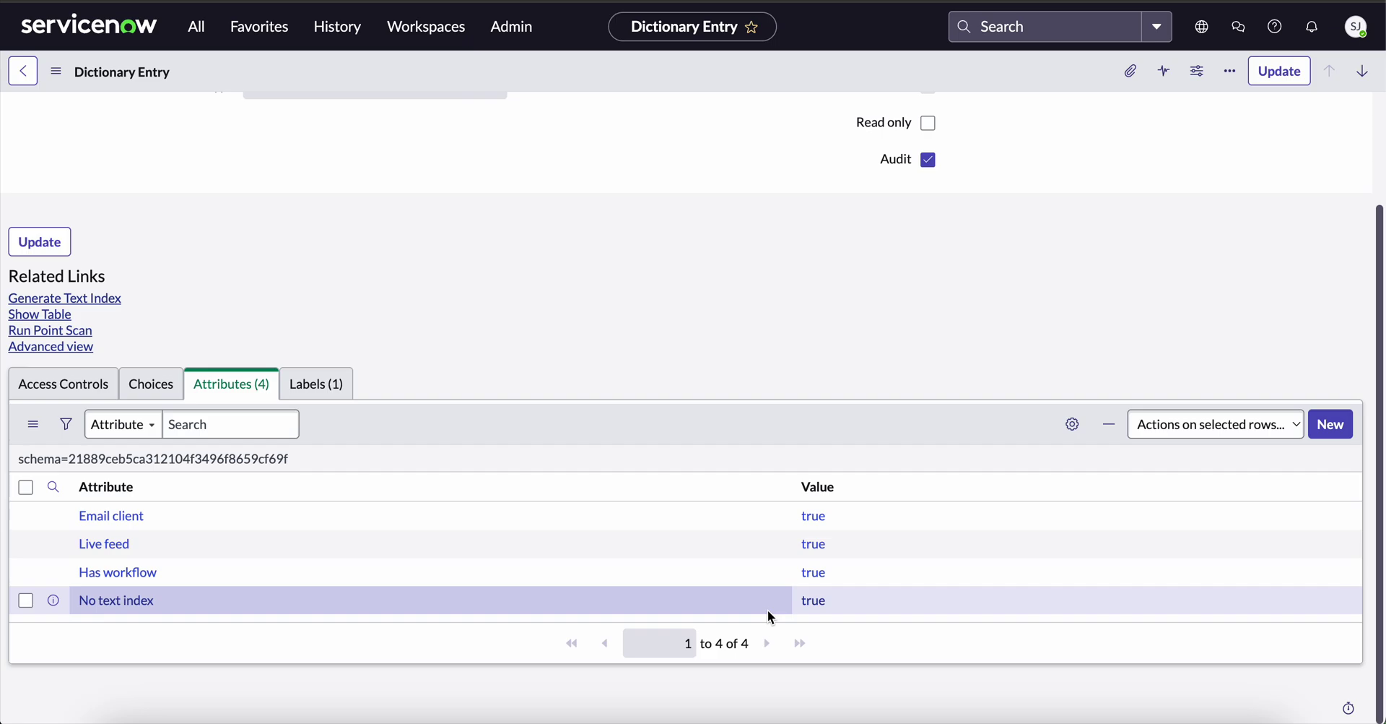
scroll(624, 316, up, 2)
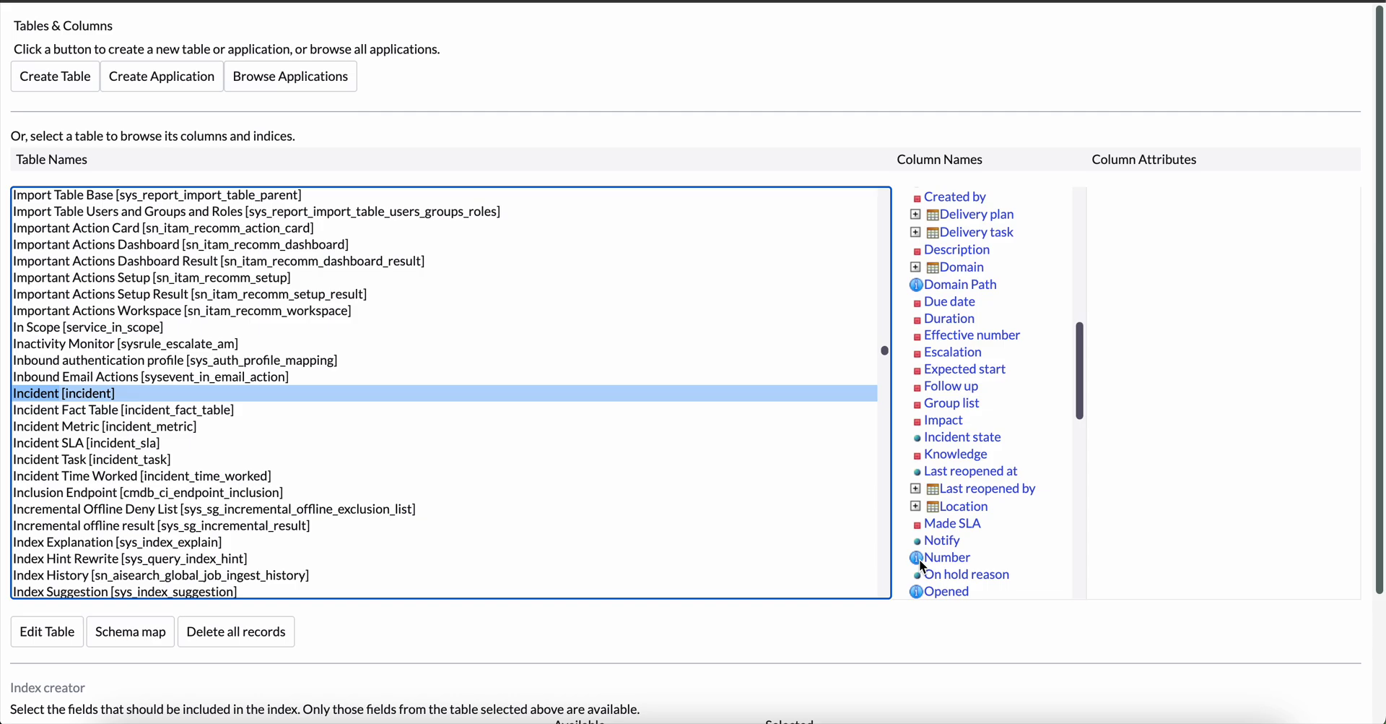
Open Dictionary entries filtered to Table 'sys_user' and Column name 'name', showing 9 matches.
key(alt+Left)
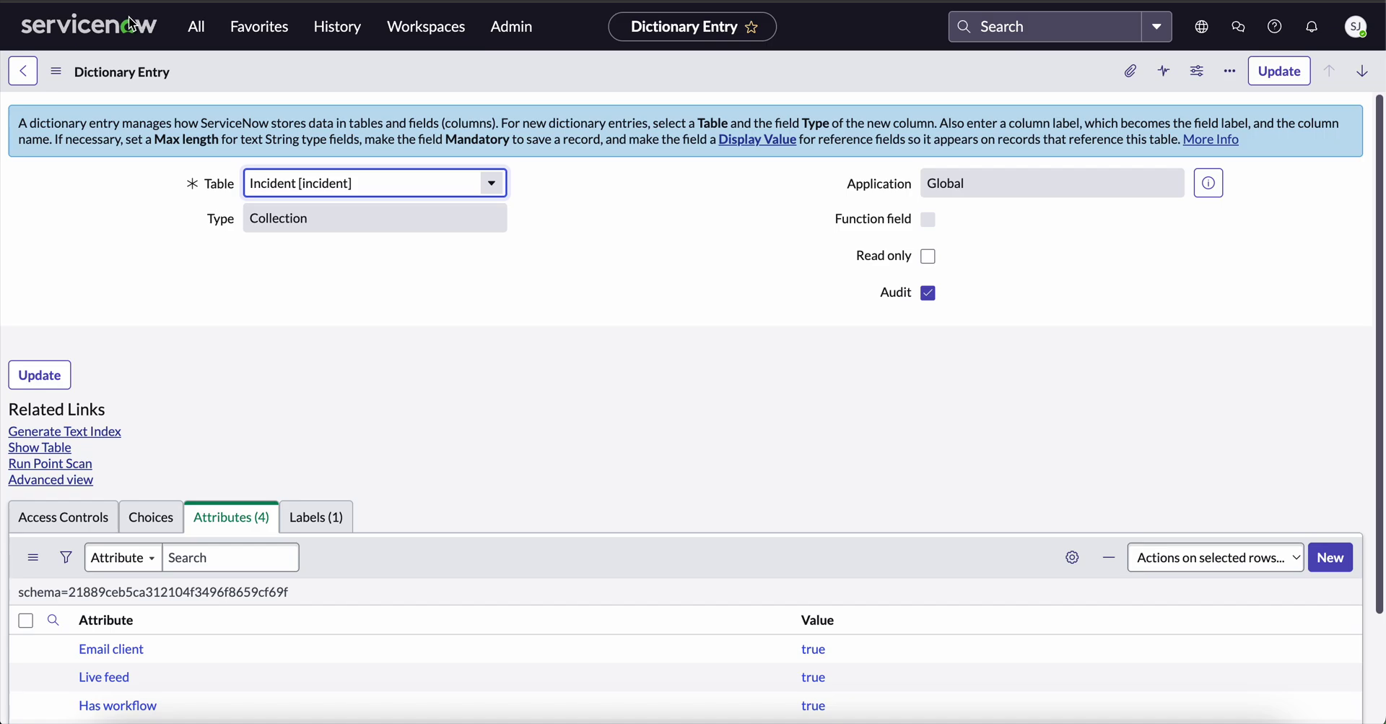
click(127, 28)
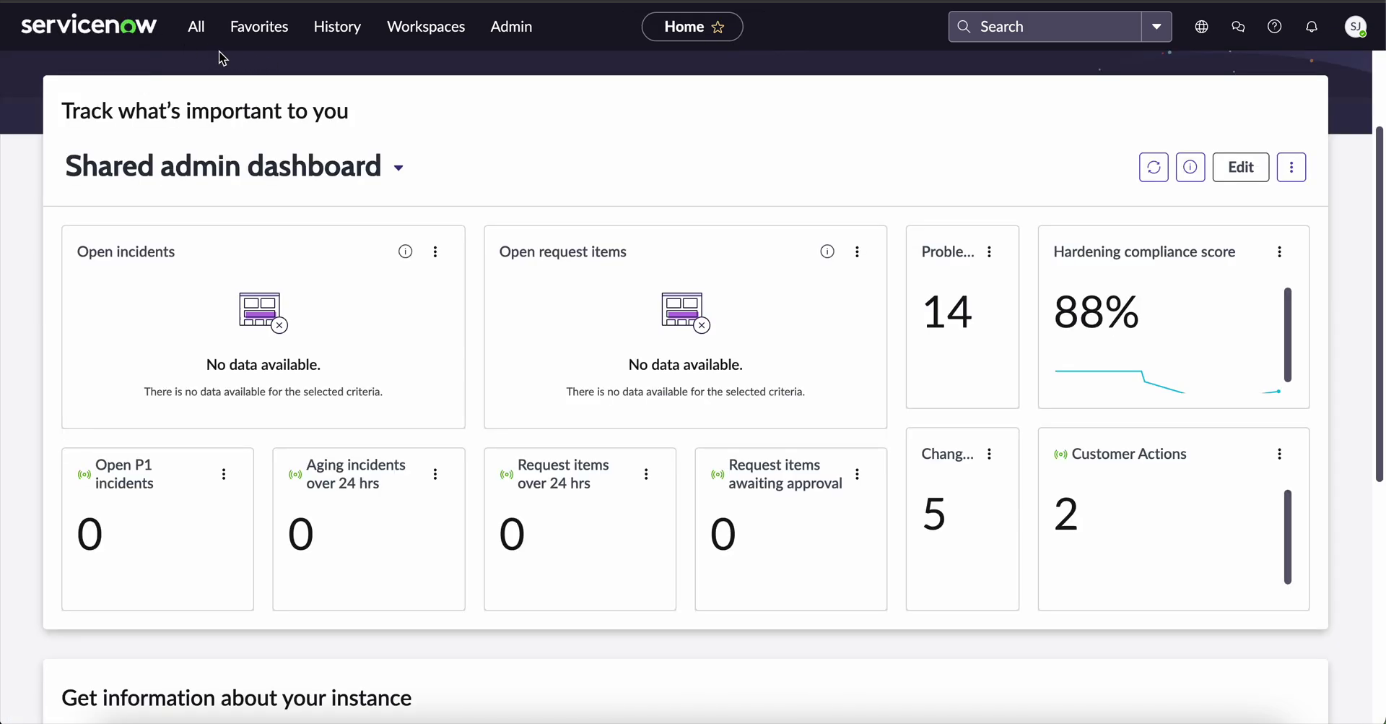
click(198, 34)
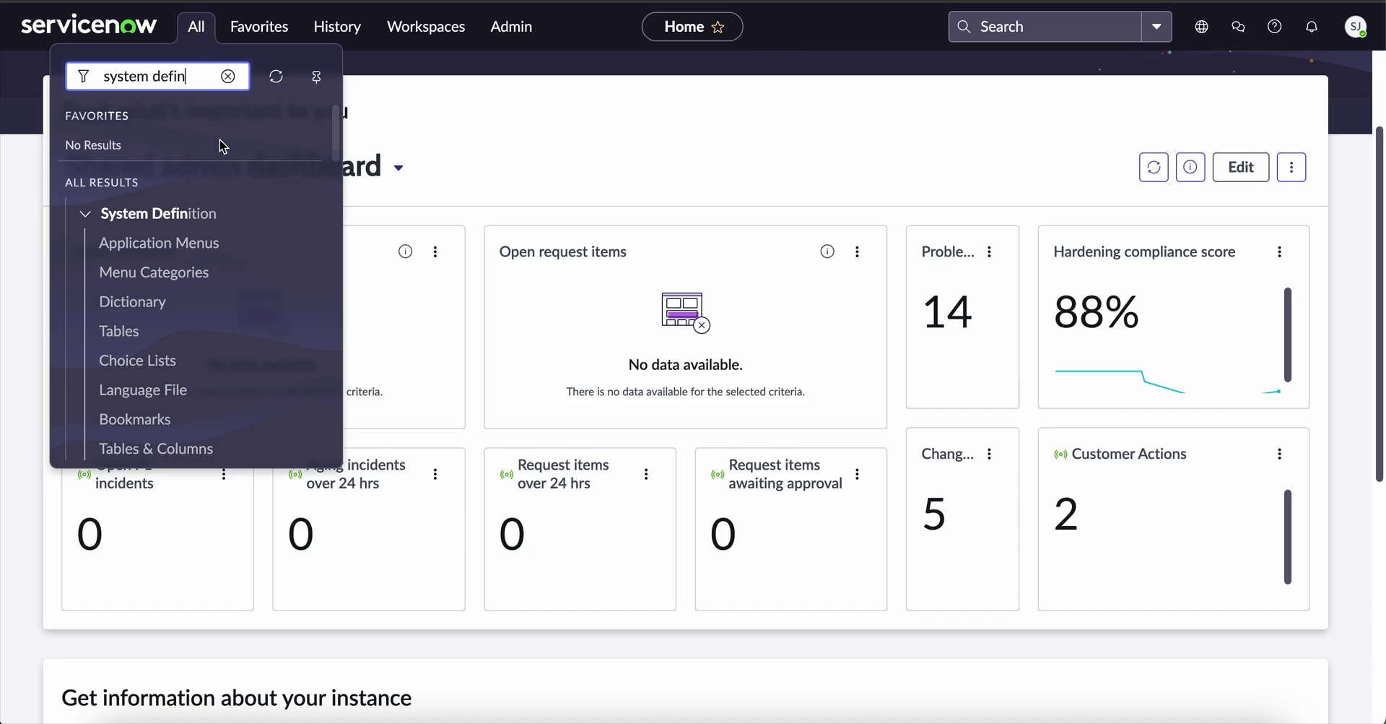
click(130, 303)
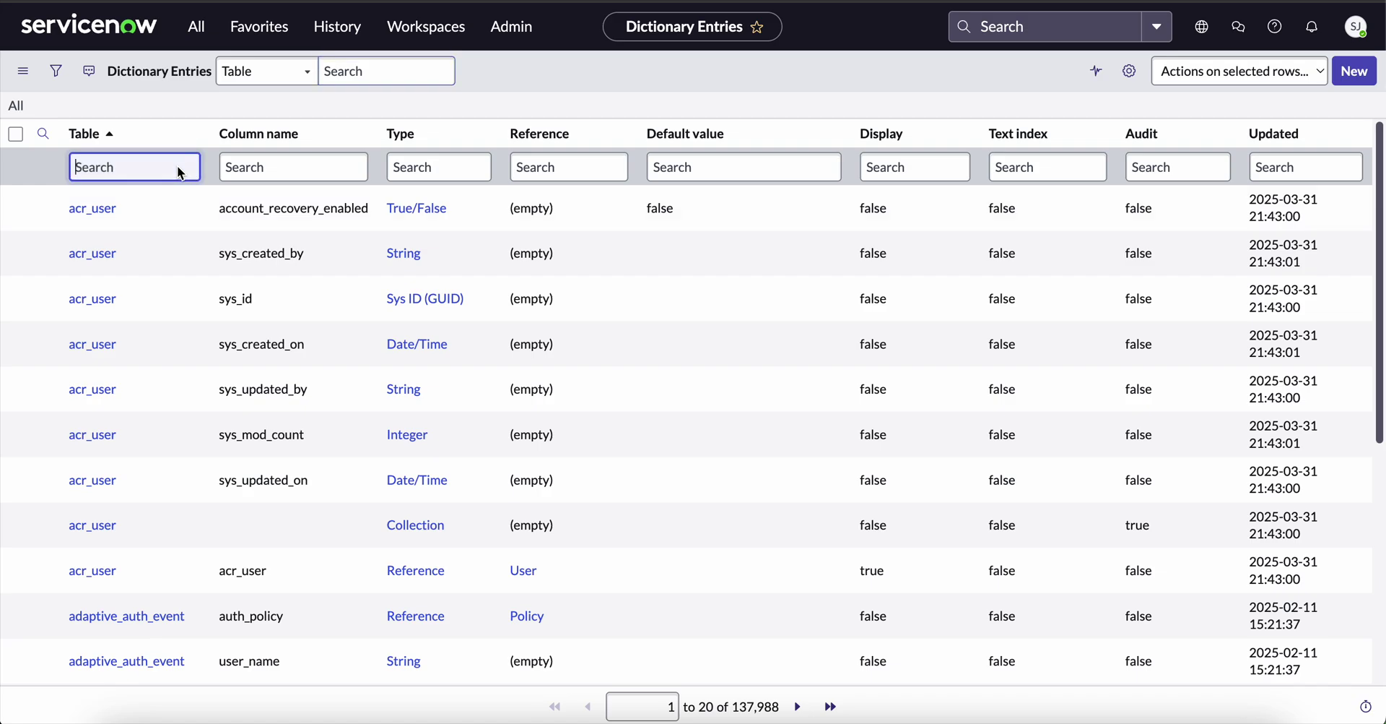
click(181, 173)
text(sys_user)
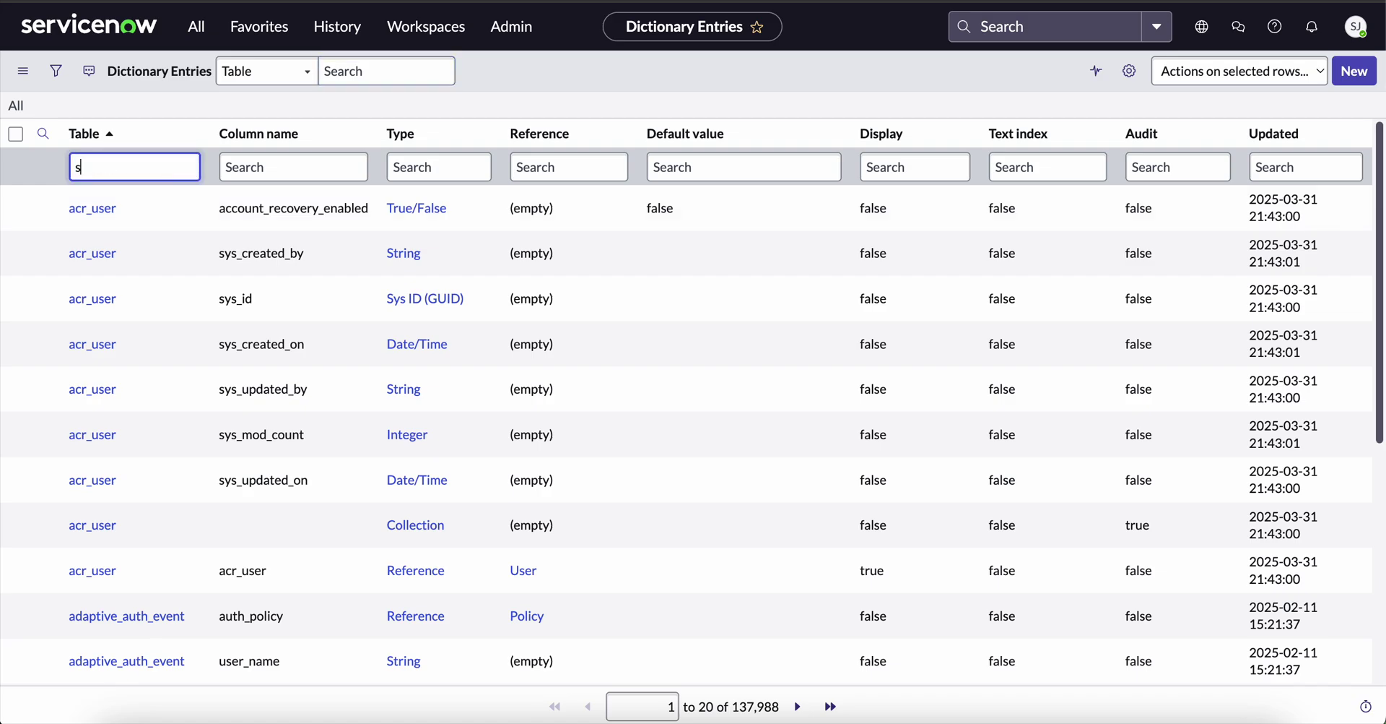
click(305, 173)
text(name)
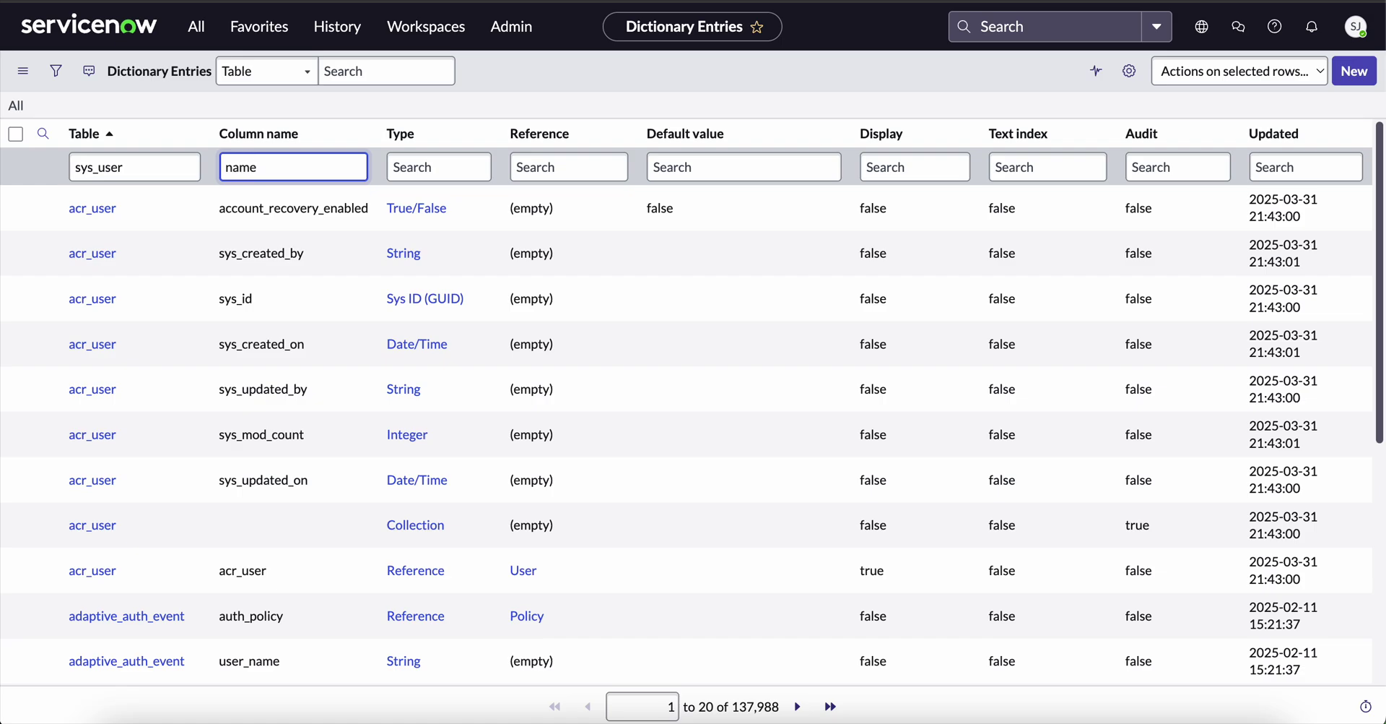
key(Return)
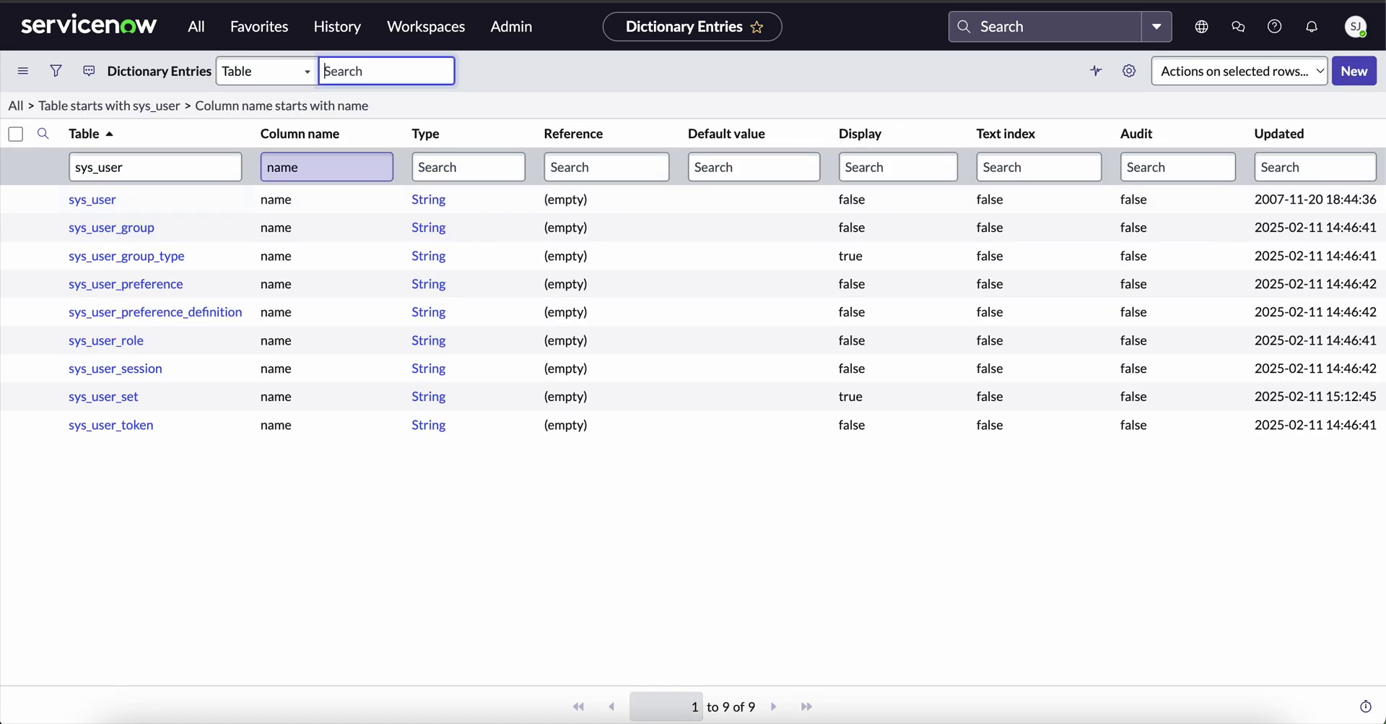
Open the sys_user Name dictionary entry and scroll to its empty Attributes list.
click(93, 200)
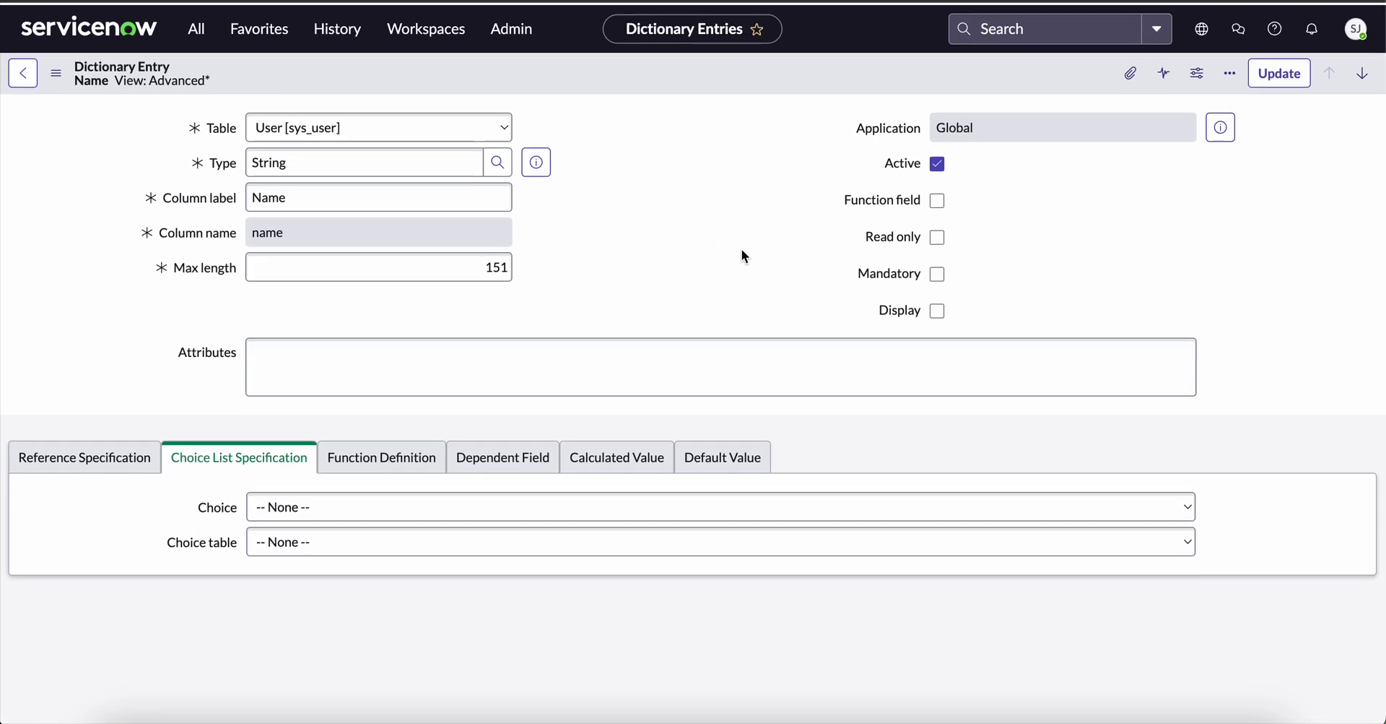
scroll(573, 471, down, 5)
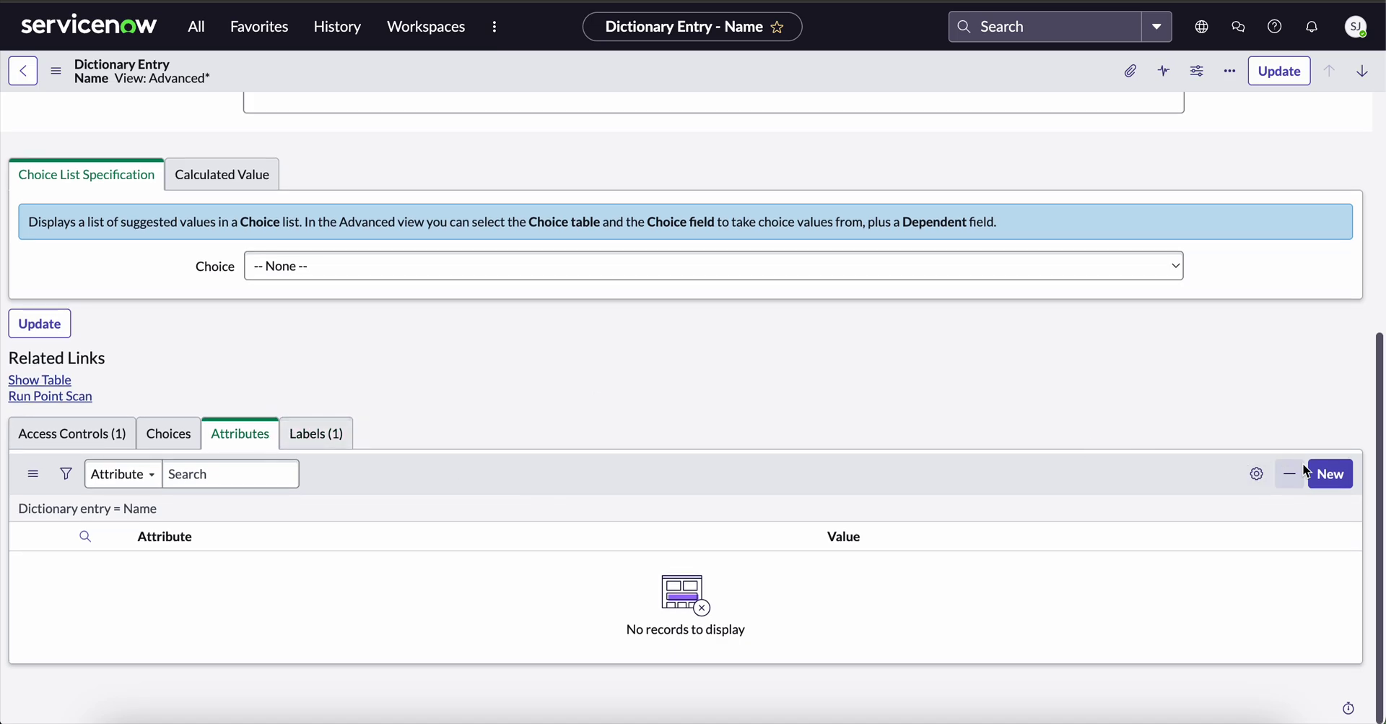
Submit a No text index attribute with value true on the sys_user Name entry.
click(1331, 475)
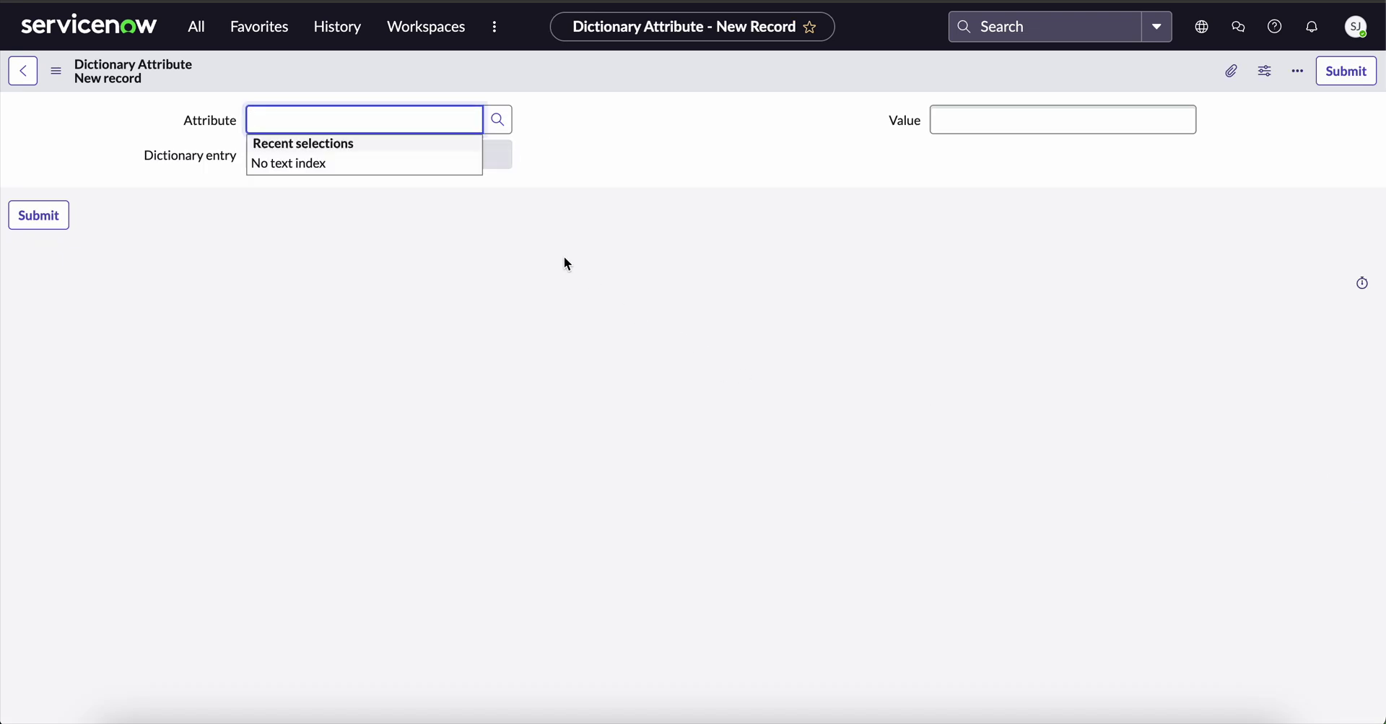
click(321, 163)
click(987, 119)
text(true)
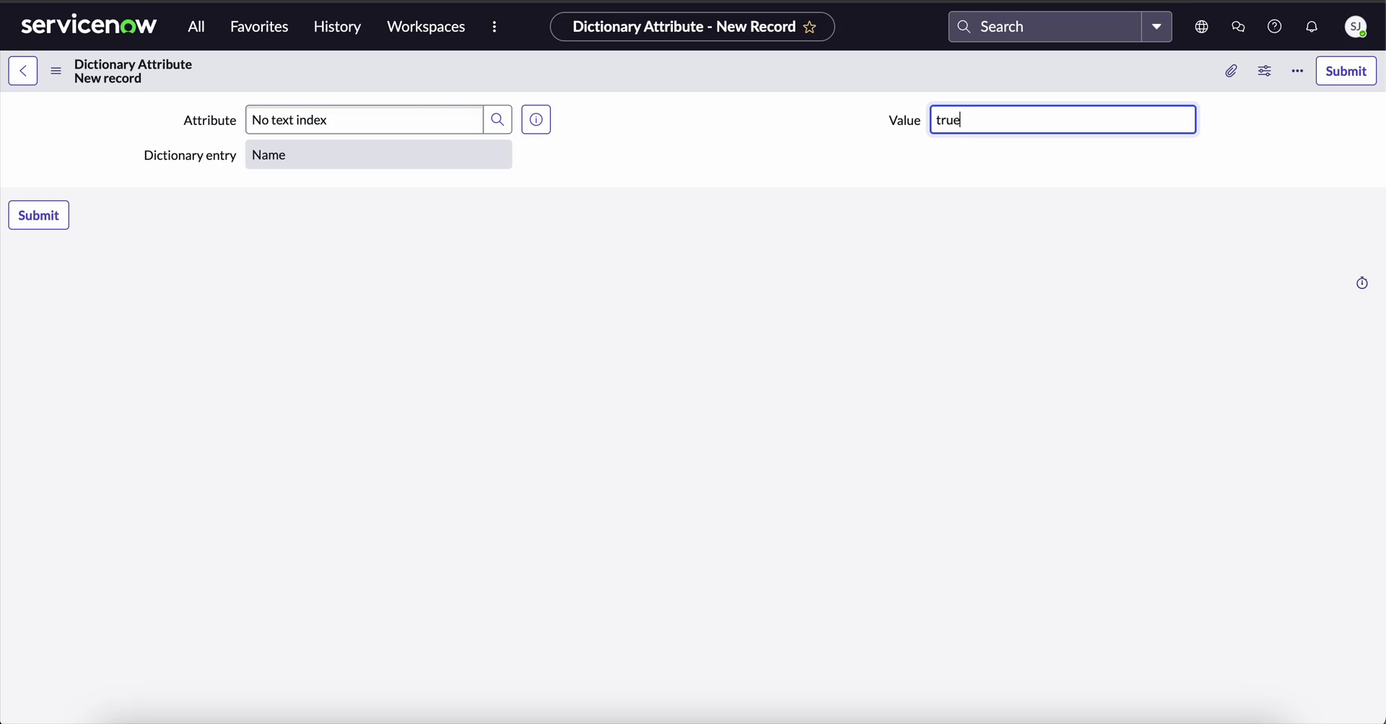
click(1337, 71)
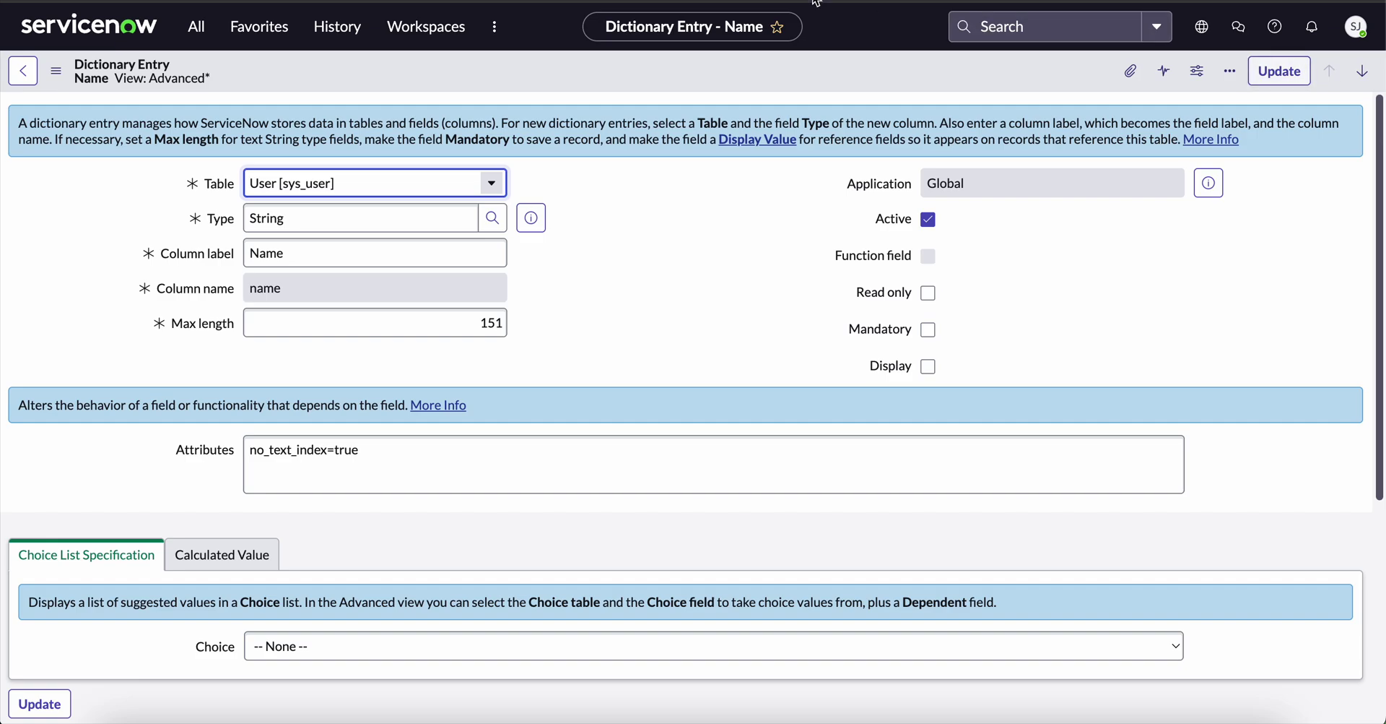
From the Home dashboard, globally search the user's full name, expecting zero results.
click(113, 39)
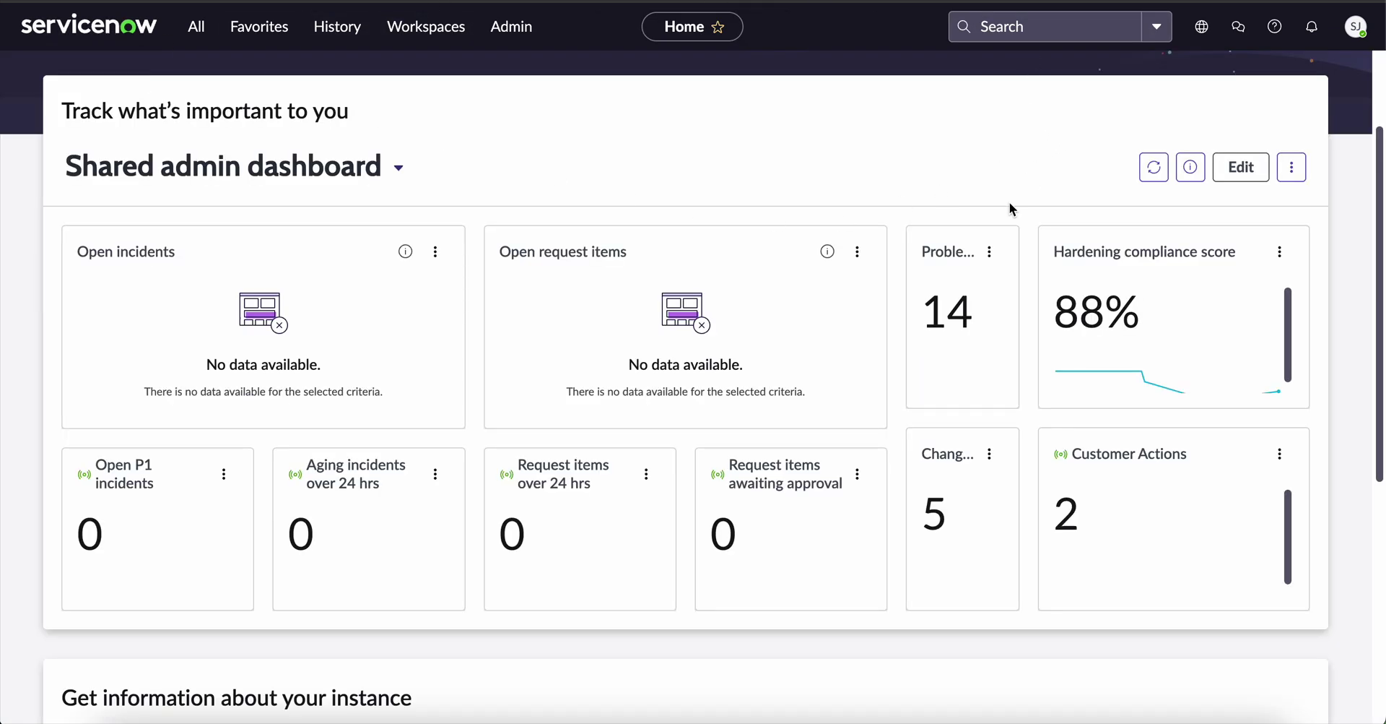
click(1037, 29)
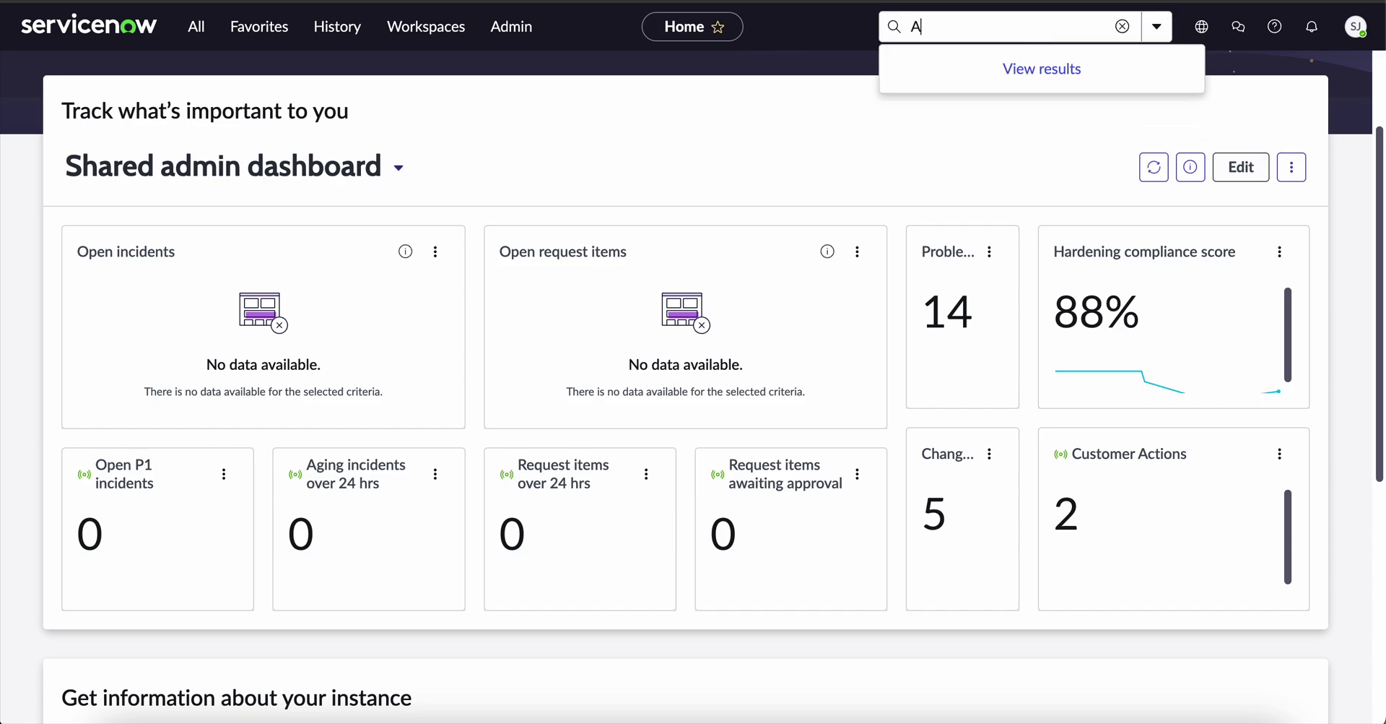
key(Return)
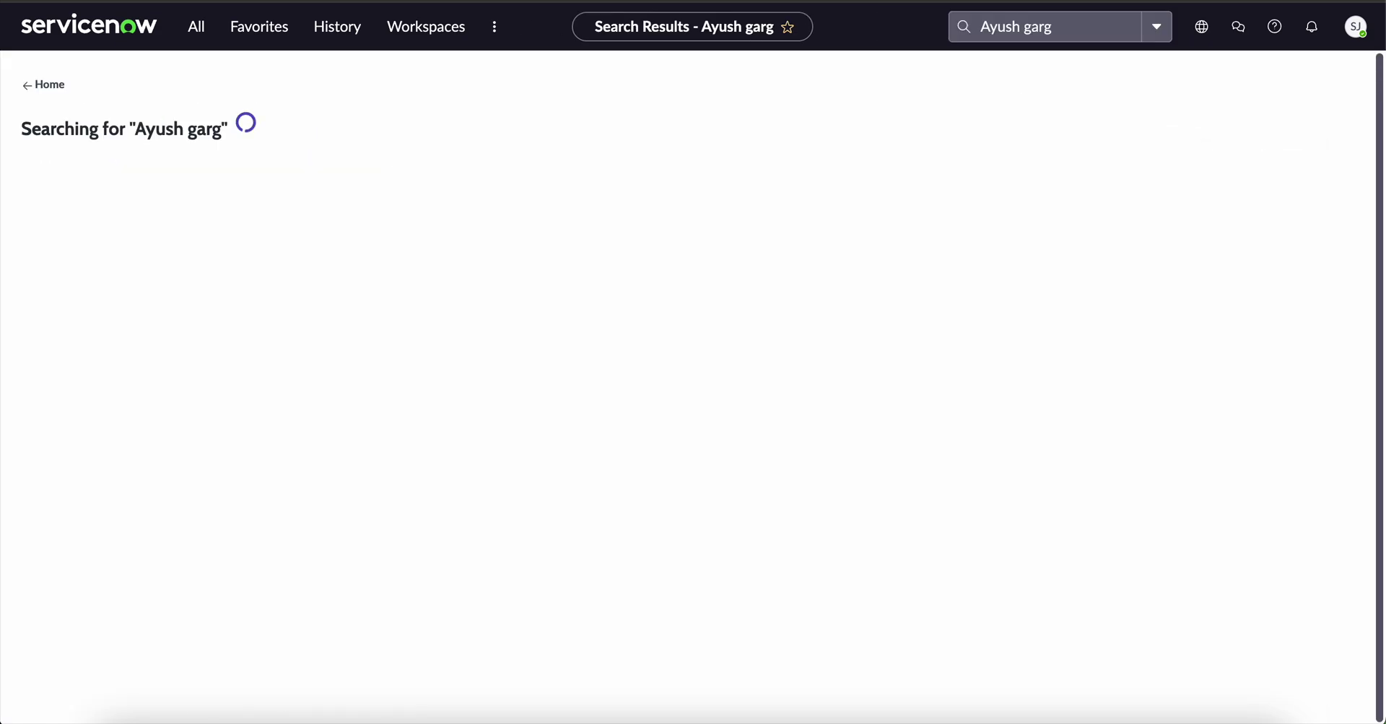